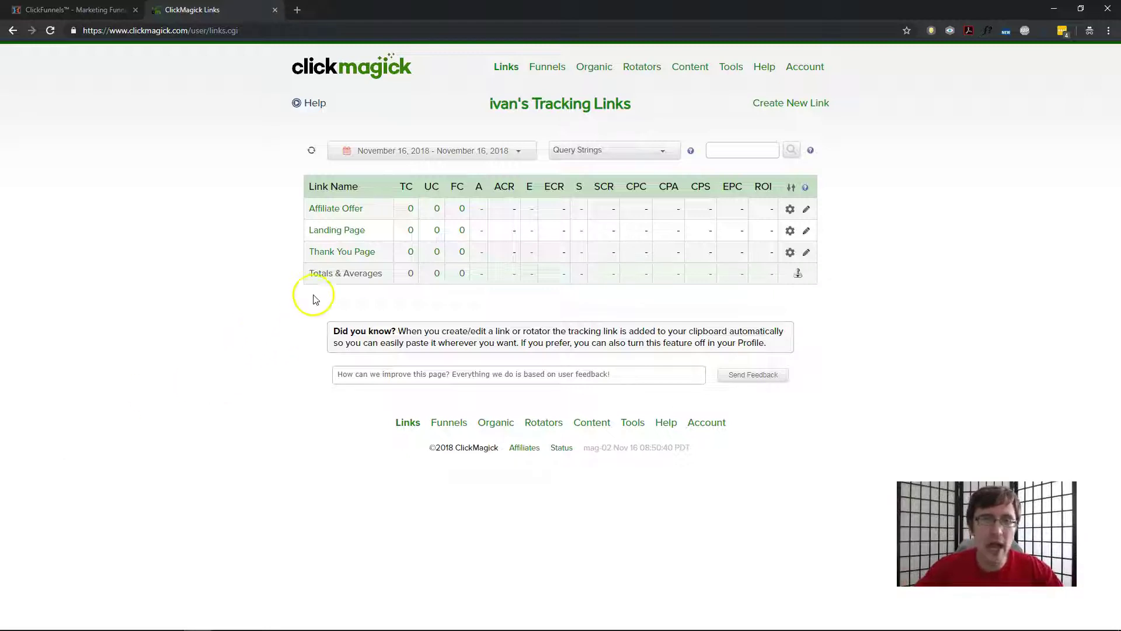
Review the tracking link list and examine the query parameters in the Affiliate Offer link's primary URL
left_click_drag(375, 236, 300, 220)
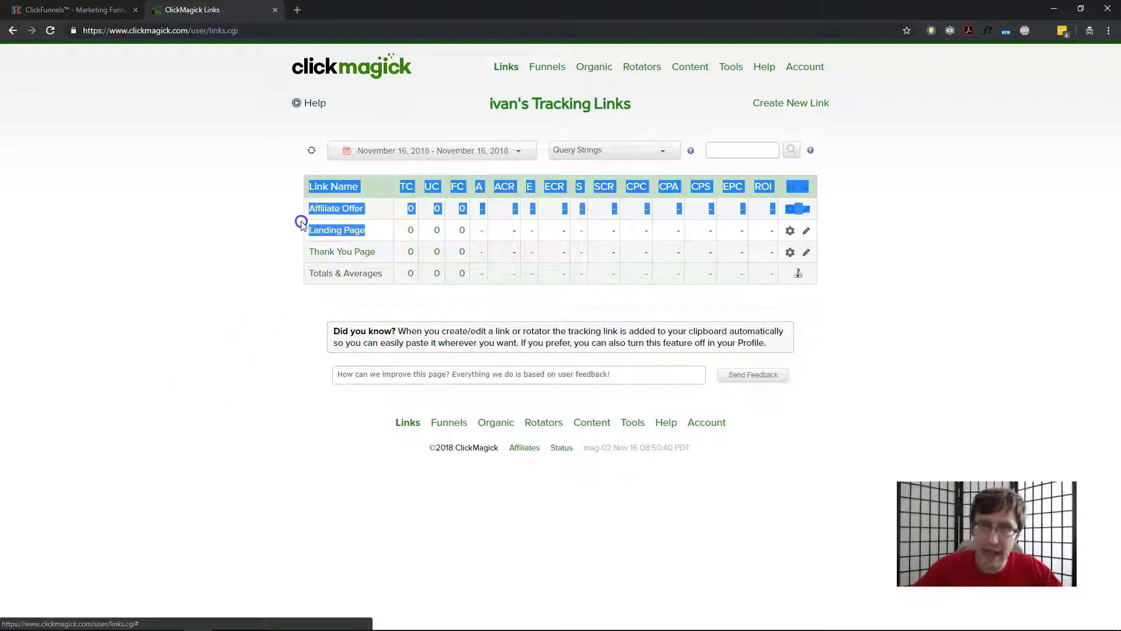
left_click_drag(381, 255, 303, 253)
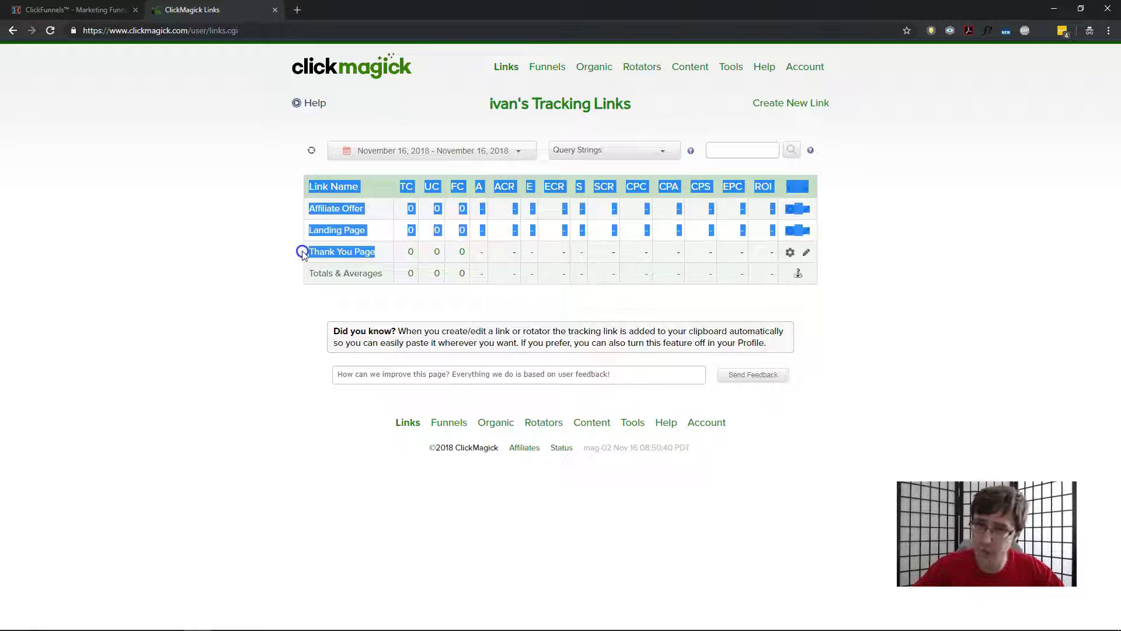
left_click(157, 274)
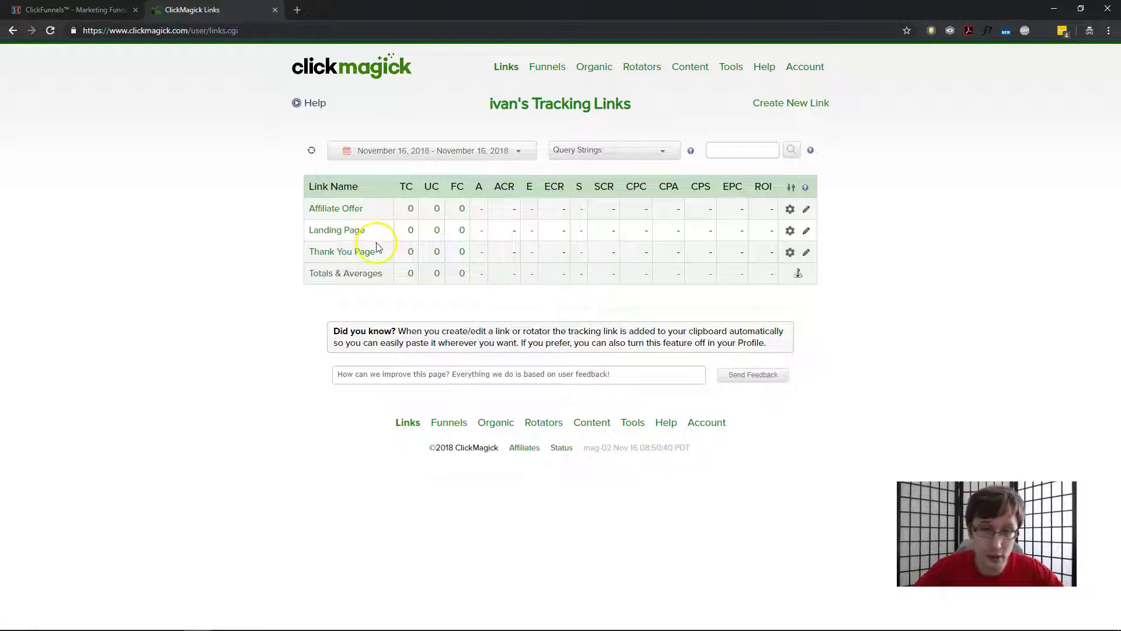
left_click(349, 209)
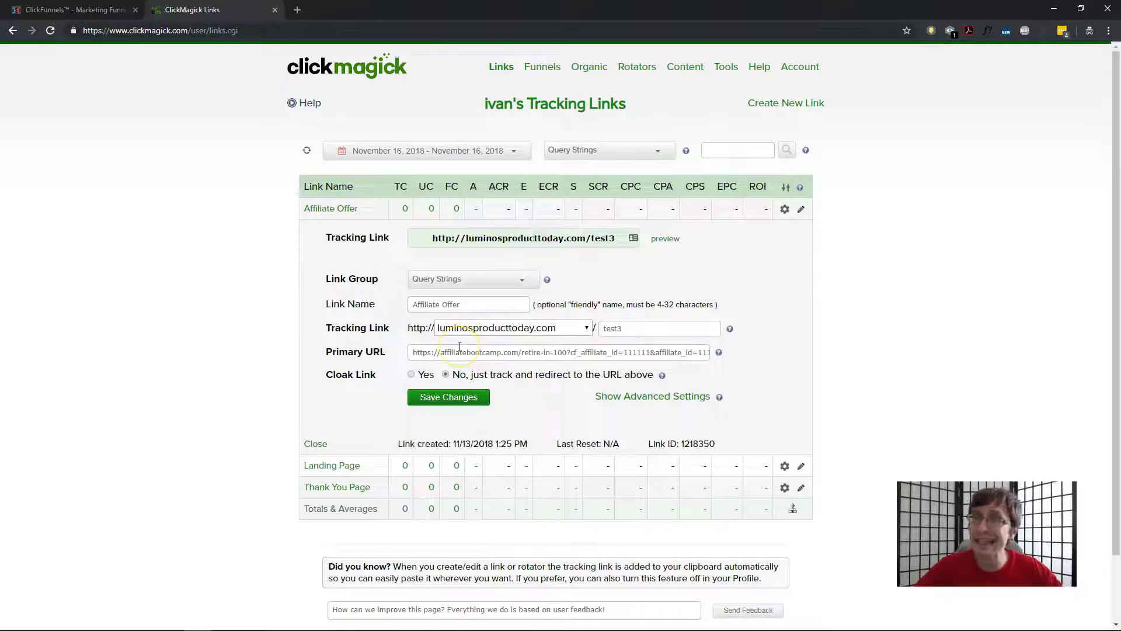
left_click_drag(482, 352, 671, 354)
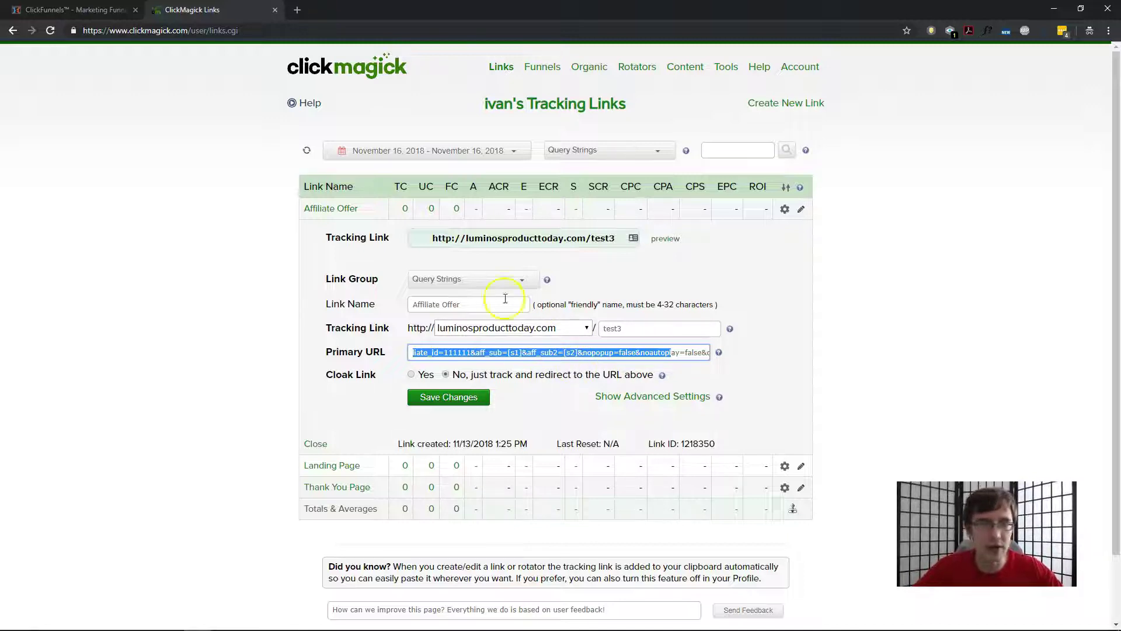
left_click(337, 210)
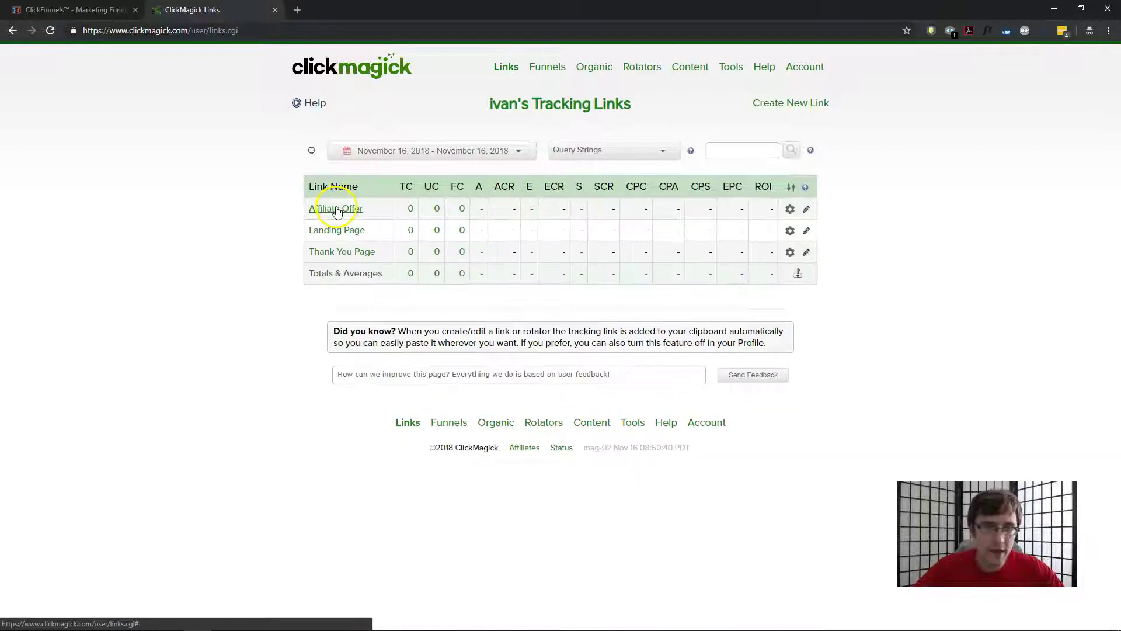
Open the Landing Page link's settings and examine the s1 and s2 parameters in its primary URL
left_click(342, 231)
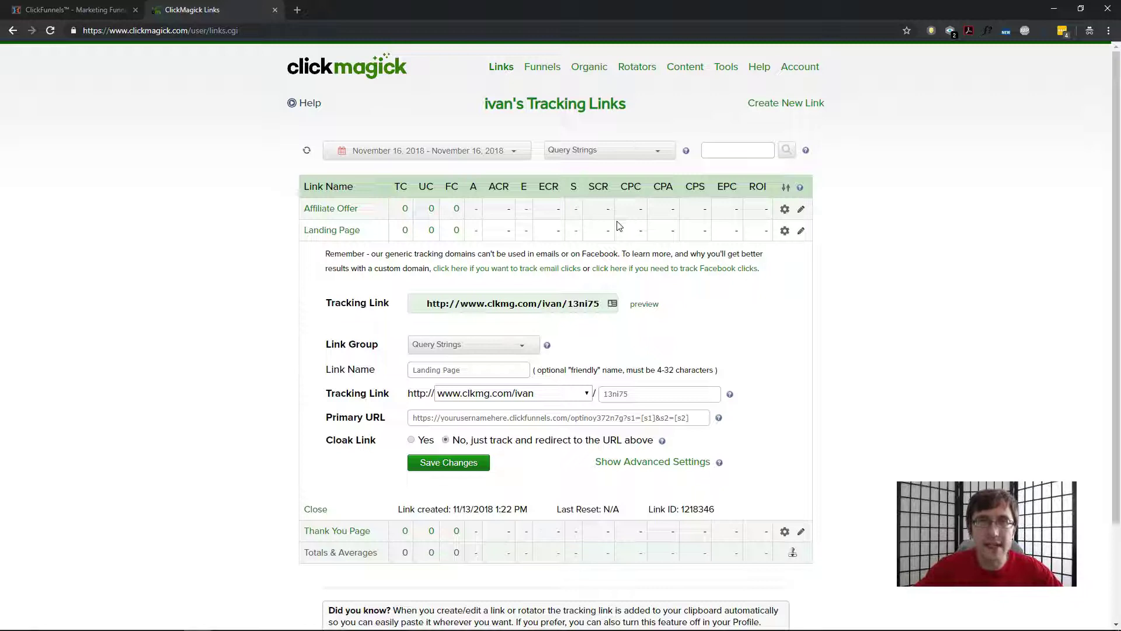
double_click(631, 418)
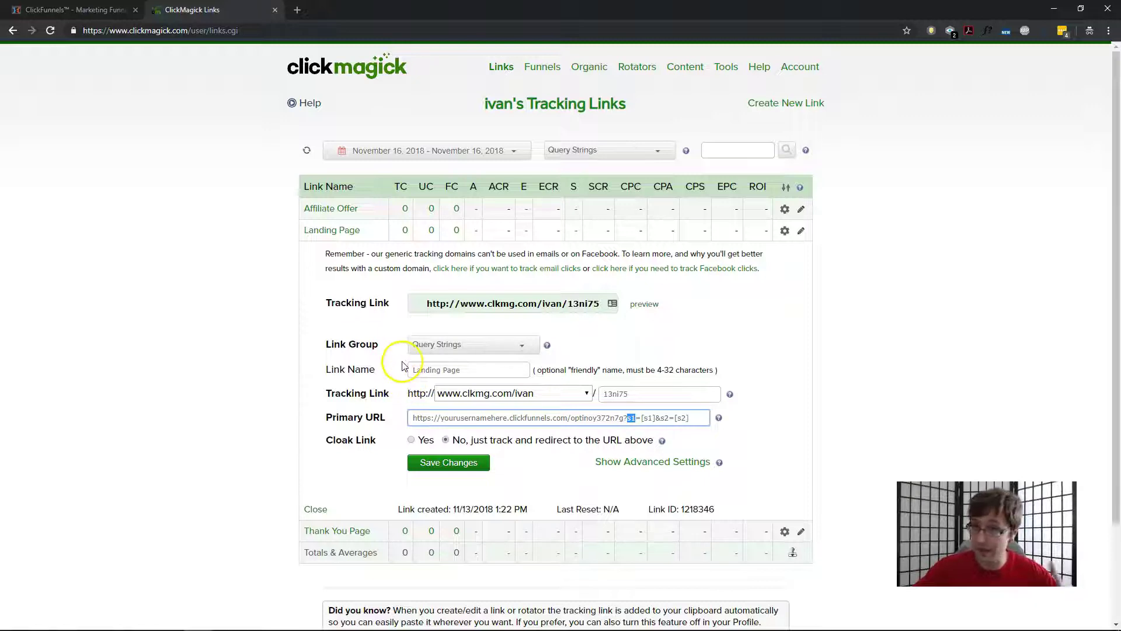
left_click(624, 416)
left_click_drag(624, 415, 706, 419)
left_click(643, 421)
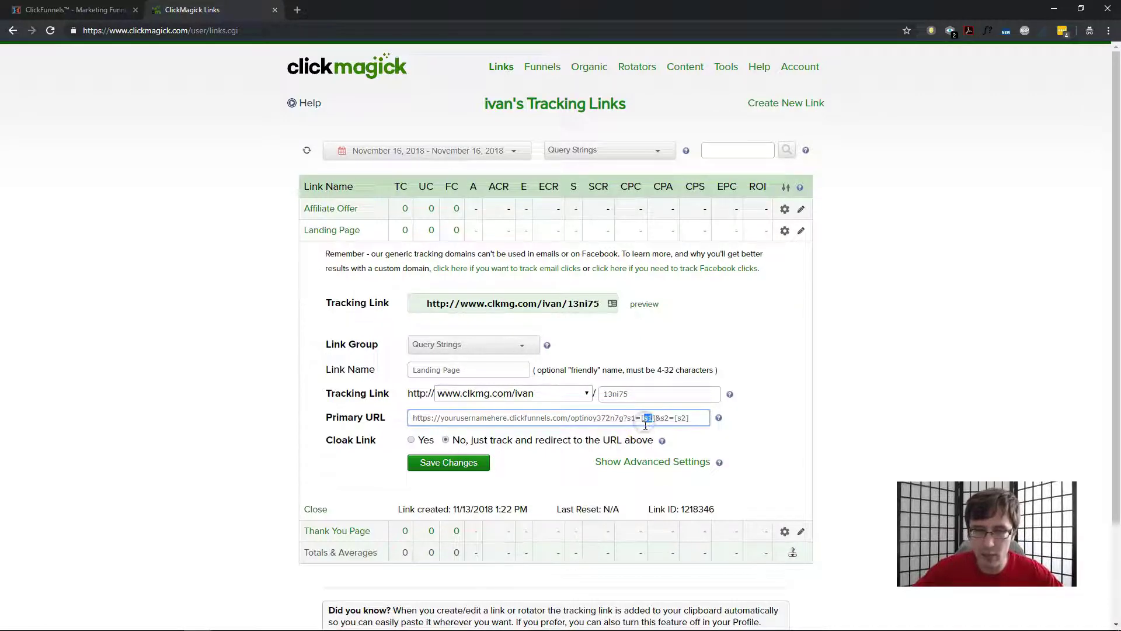
Try appending &s3 to the end of the Landing Page link's primary URL
left_click(660, 412)
left_click_drag(660, 412, 657, 411)
key("ctrl+c")
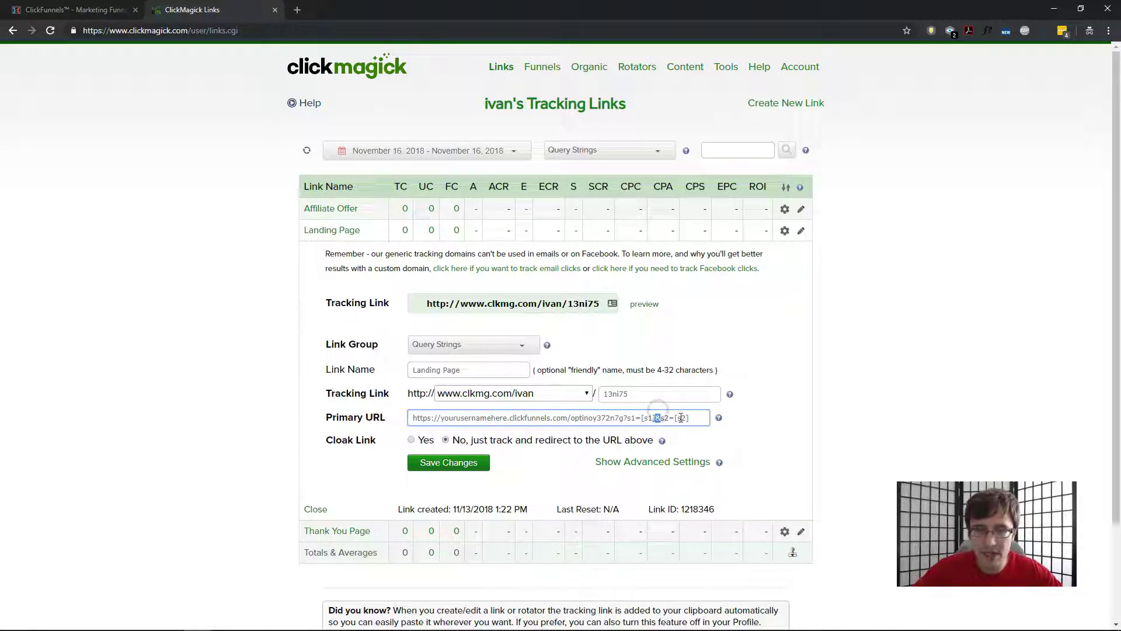
left_click(709, 411)
key("ctrl+v")
type("s3")
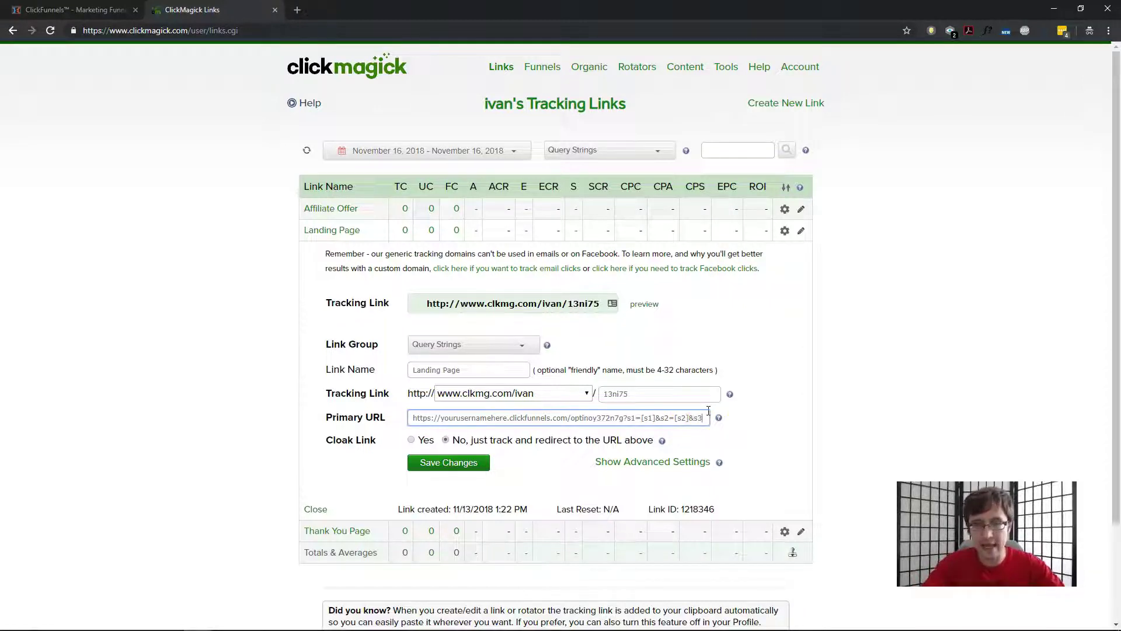
key("BackSpace")
key("BackSpace")
key("BackSpace")
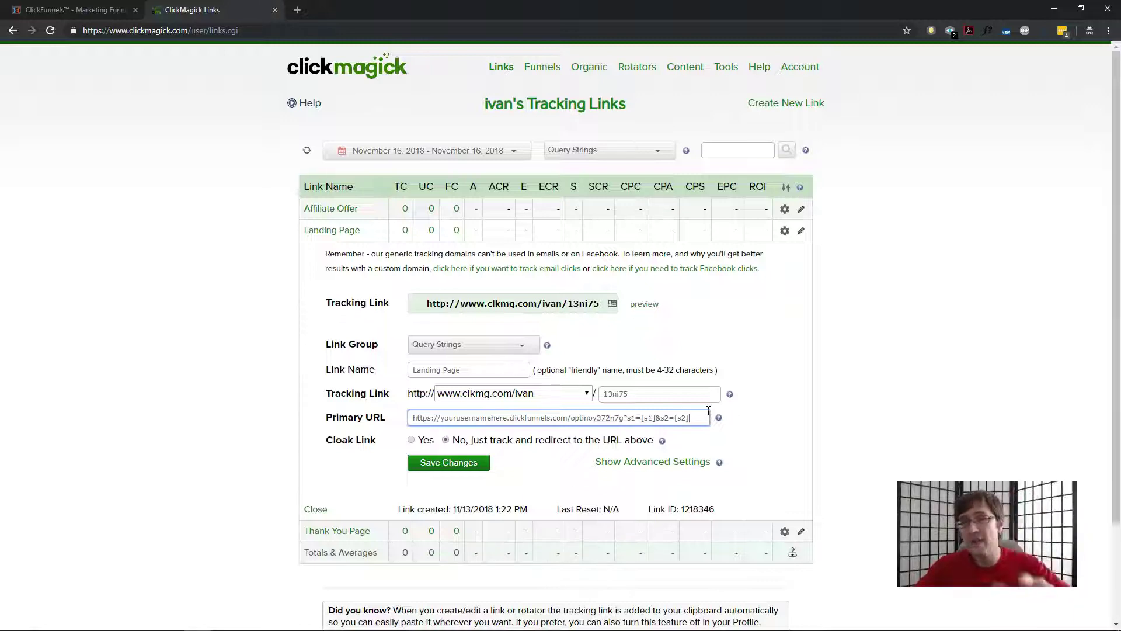
Try inserting an asdfas query string before the s1 parameter in the Landing Page link's primary URL, joined with &
left_click(565, 408)
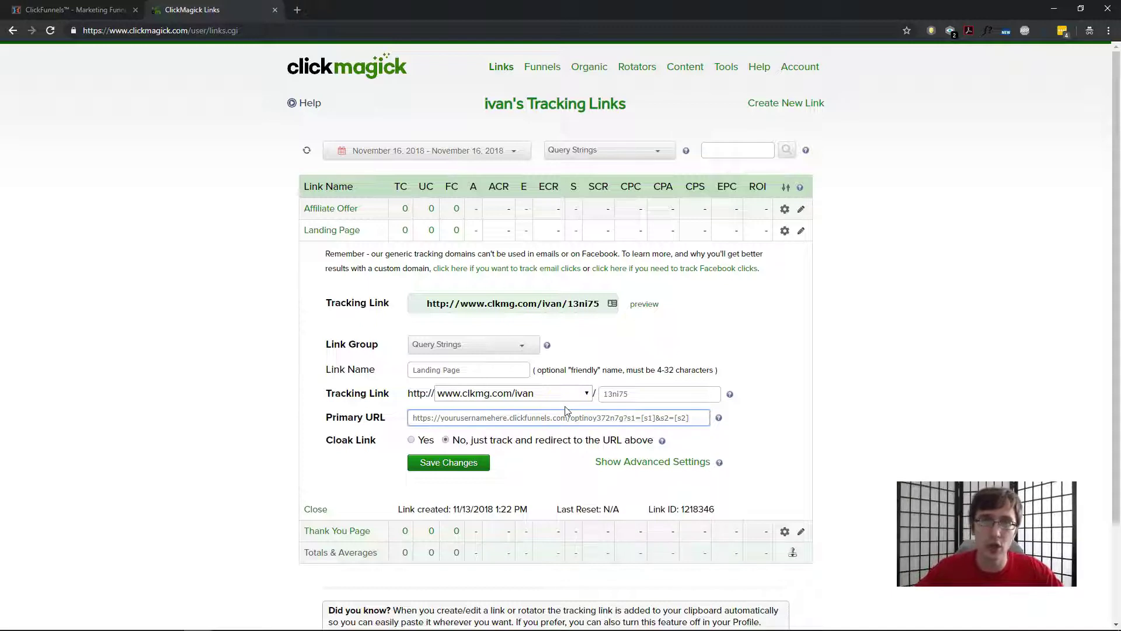
left_click(624, 415)
double_click(624, 414)
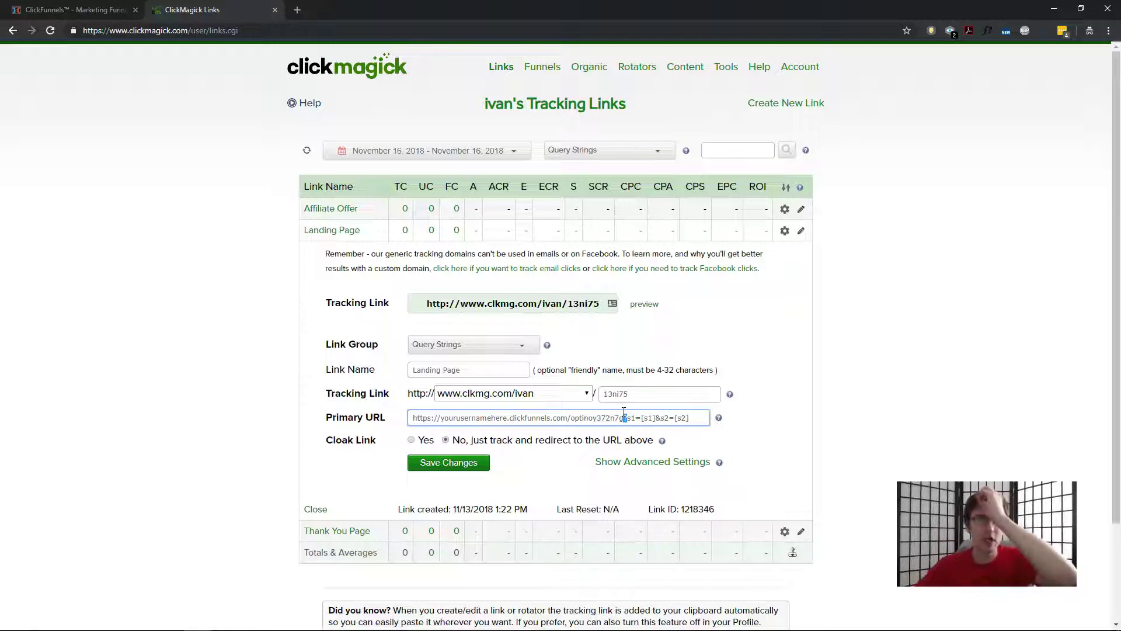
left_click(624, 415)
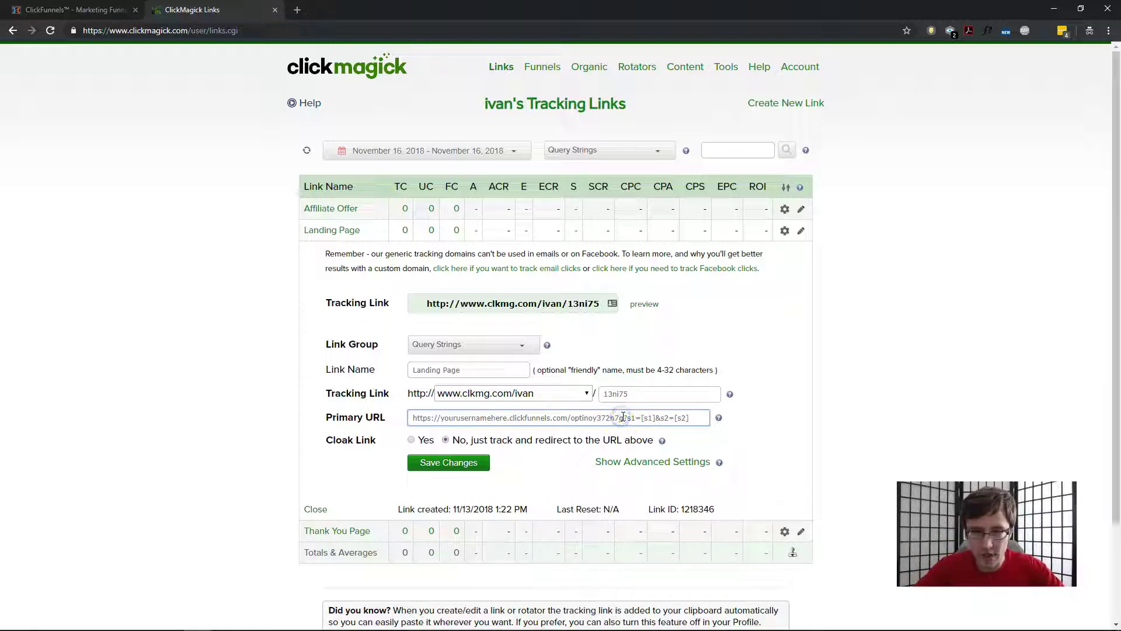
type("asdfas")
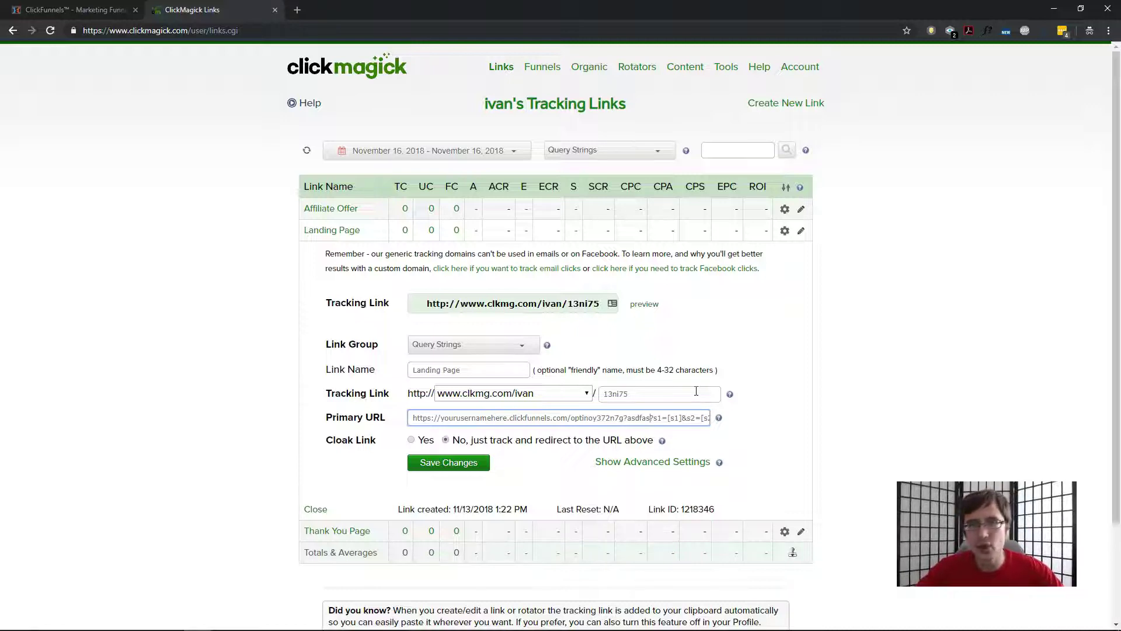
type("&")
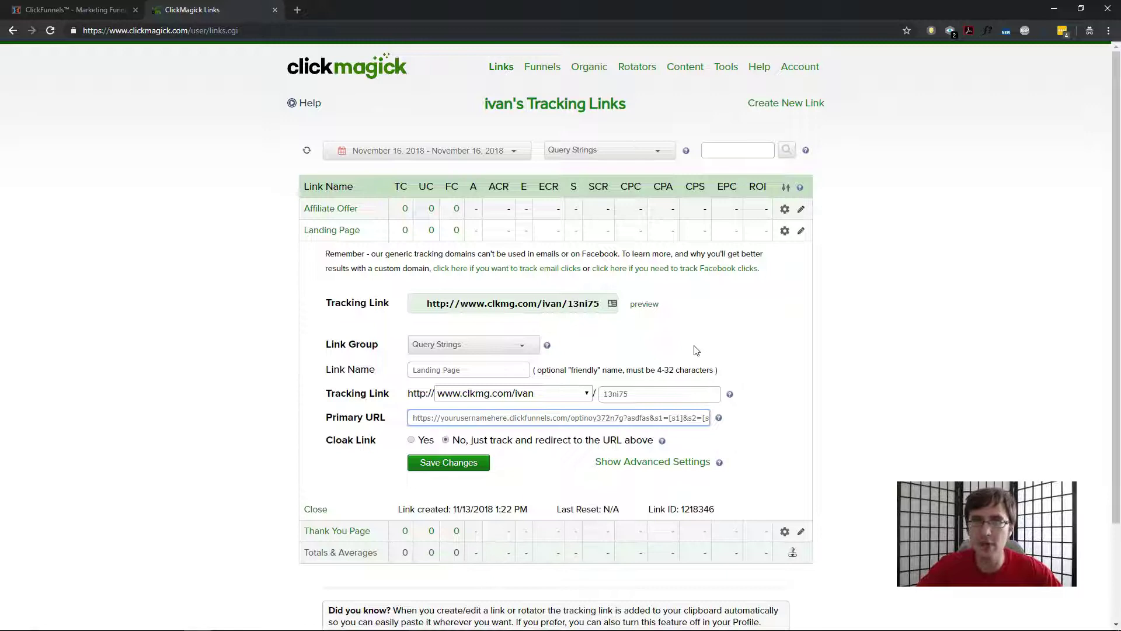
key("BackSpace")
key("BackSpace")
key("BackSpace")
key("BackSpace")
key("BackSpace")
key("BackSpace")
key("BackSpace")
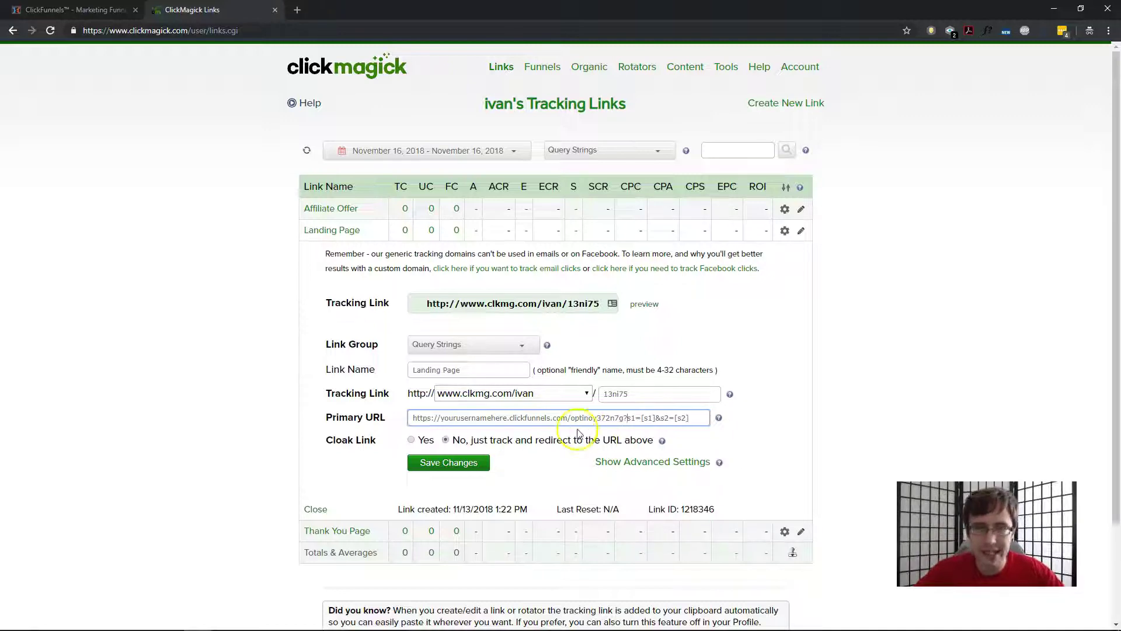
Examine the Landing Page link's tracking link and the s1 and s2 part of its primary URL, and close its settings
left_click(454, 468)
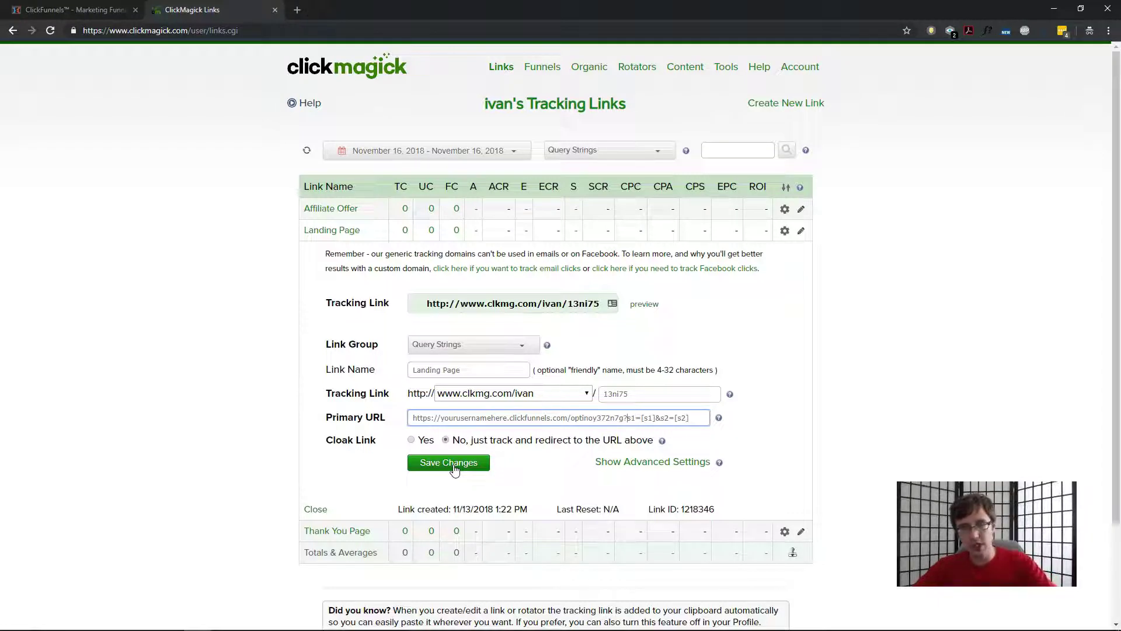
left_click(494, 302)
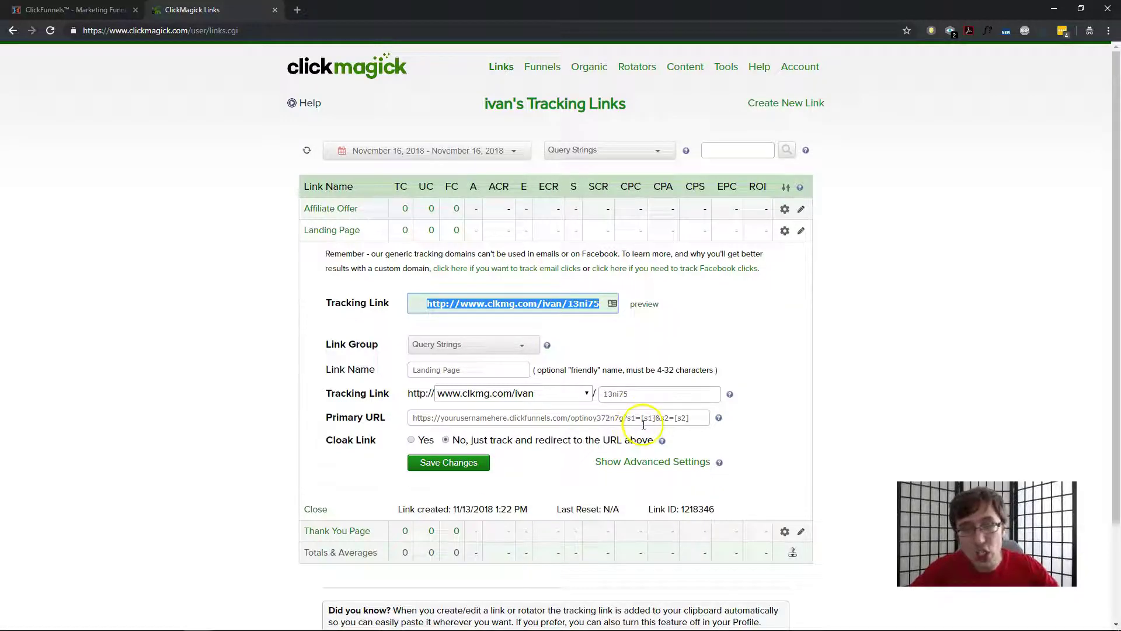
left_click_drag(656, 418, 628, 418)
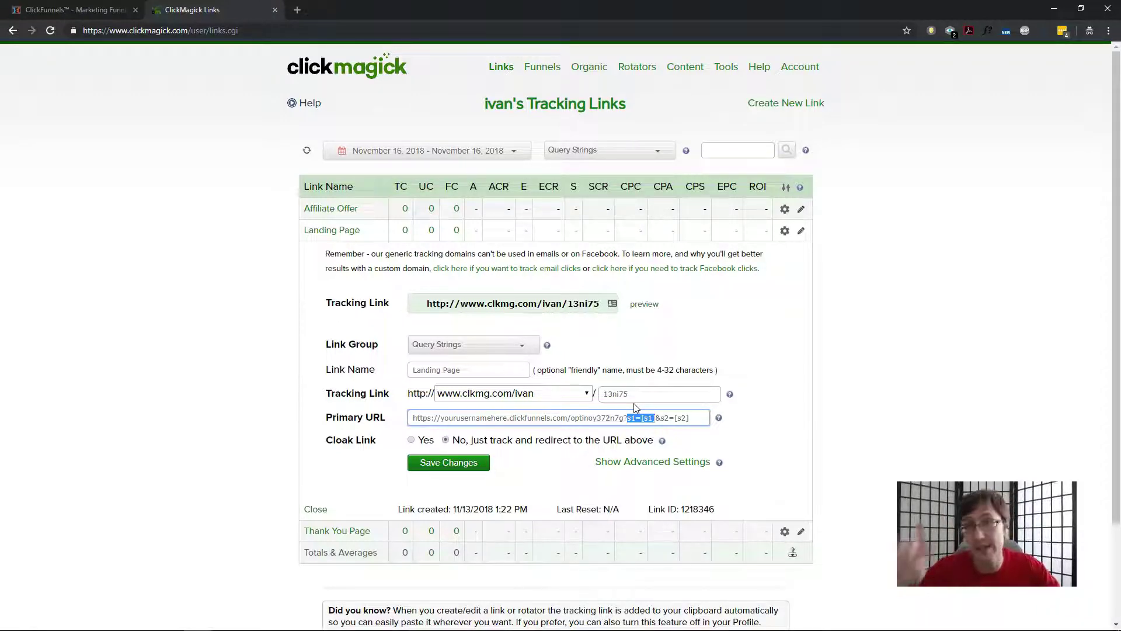
left_click(624, 420)
left_click_drag(624, 421, 689, 412)
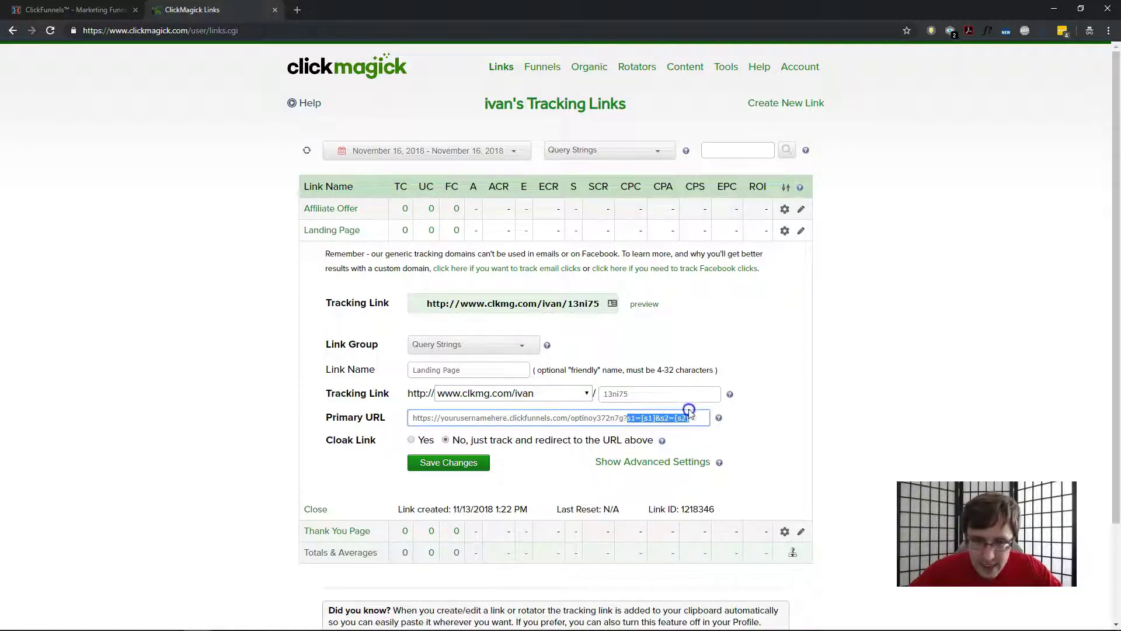
left_click(341, 236)
Open the Thank You Page link's settings, examine the s1 and s2 query string in its primary URL, and close them
left_click(339, 251)
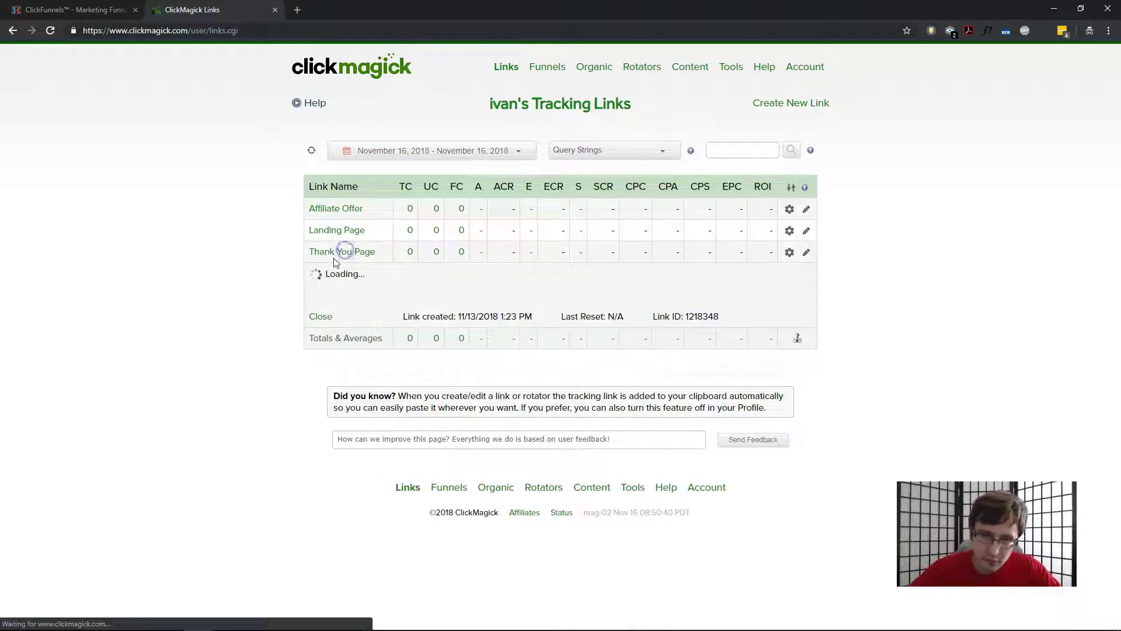
left_click(641, 395)
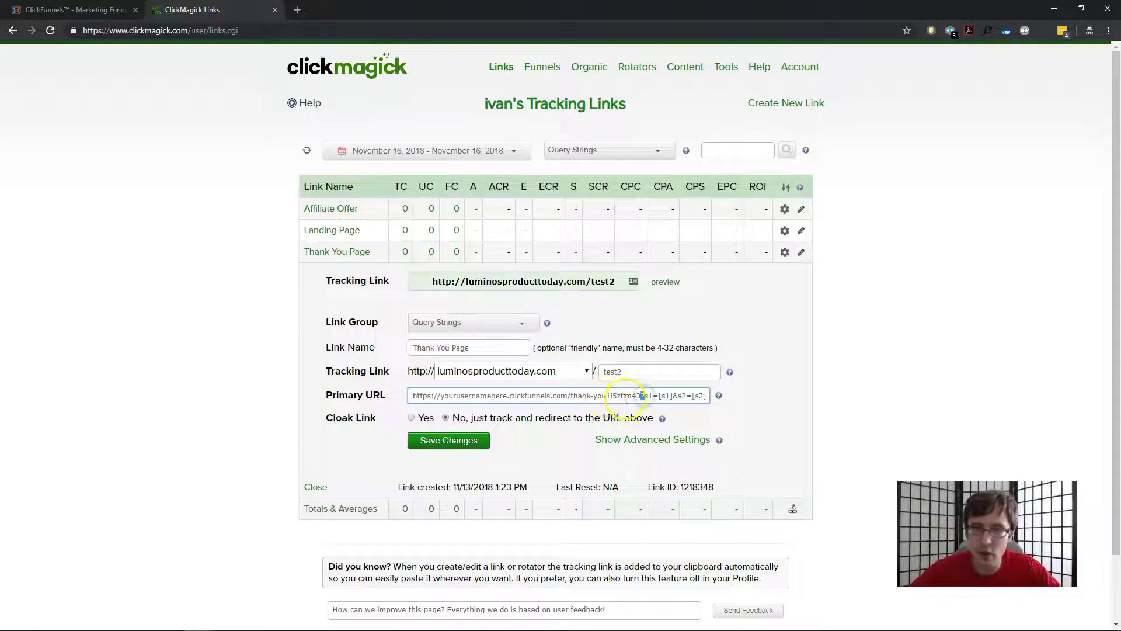
left_click_drag(644, 395, 704, 399)
double_click(665, 395)
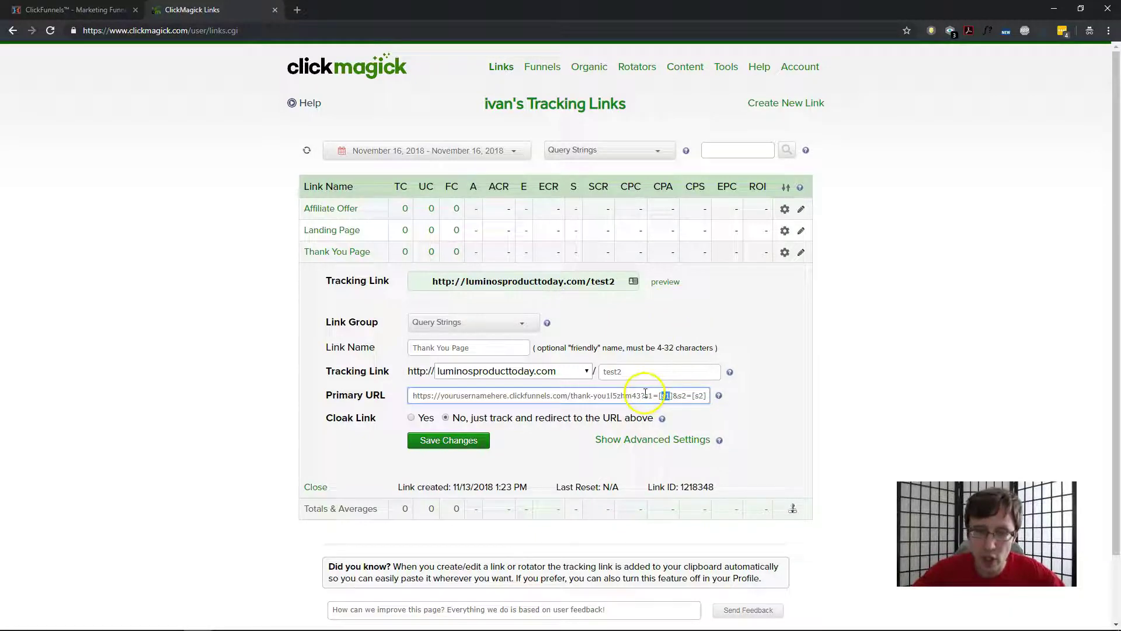
left_click_drag(641, 396, 709, 403)
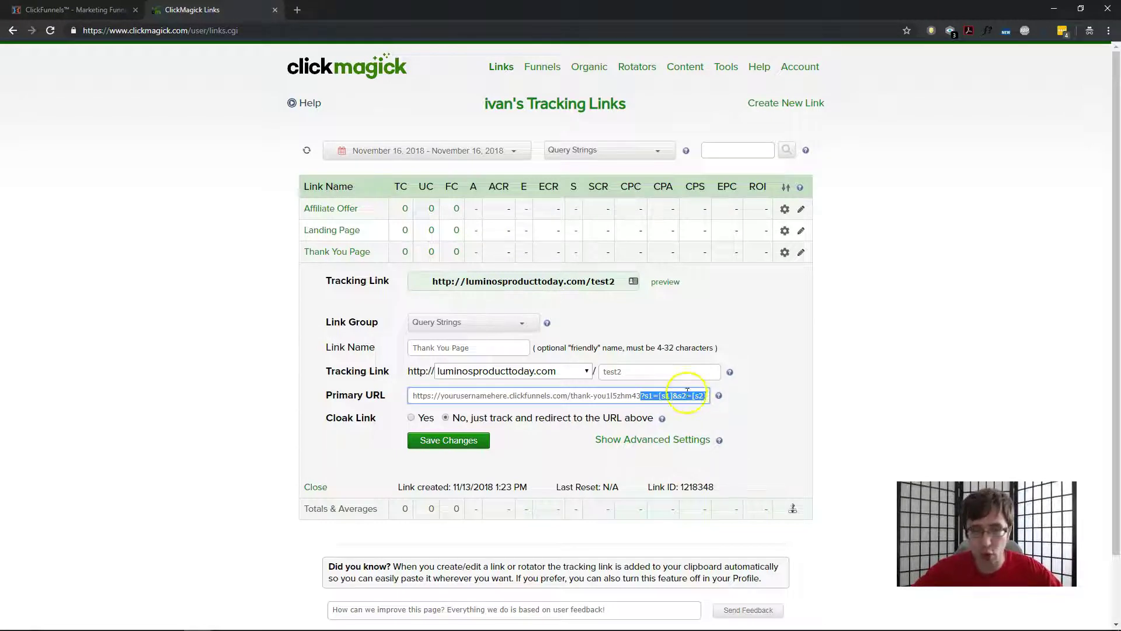
left_click(652, 396)
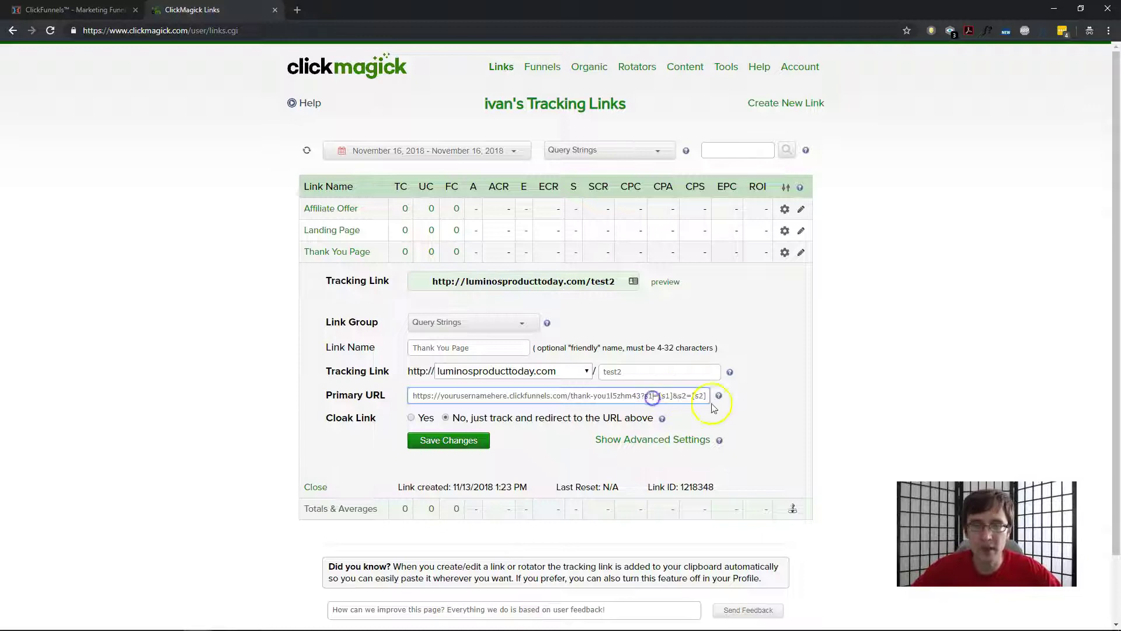
left_click(338, 252)
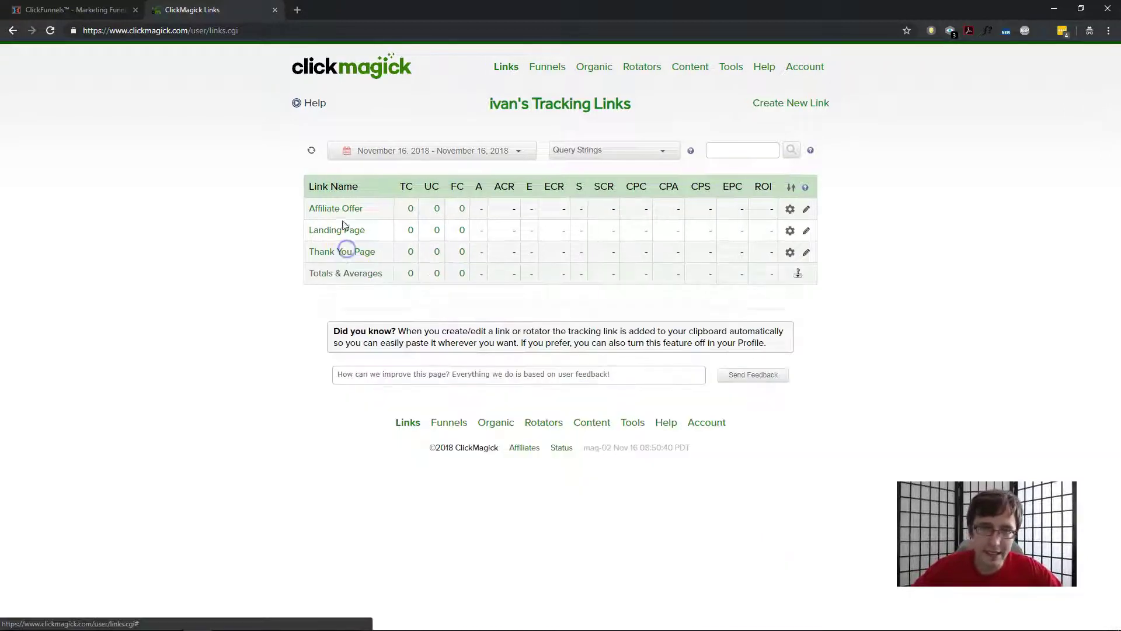
Reopen the Affiliate Offer link's settings, examine how aff_sub receives the [s1] token in its primary URL, and close them
mouse_move(343, 214)
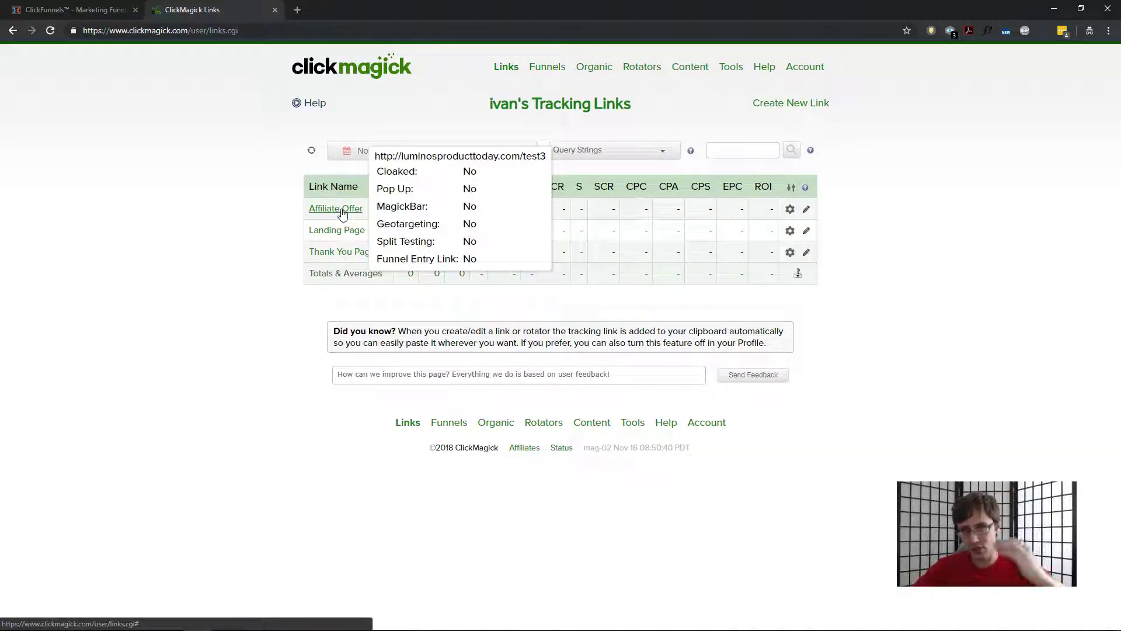
left_click(343, 214)
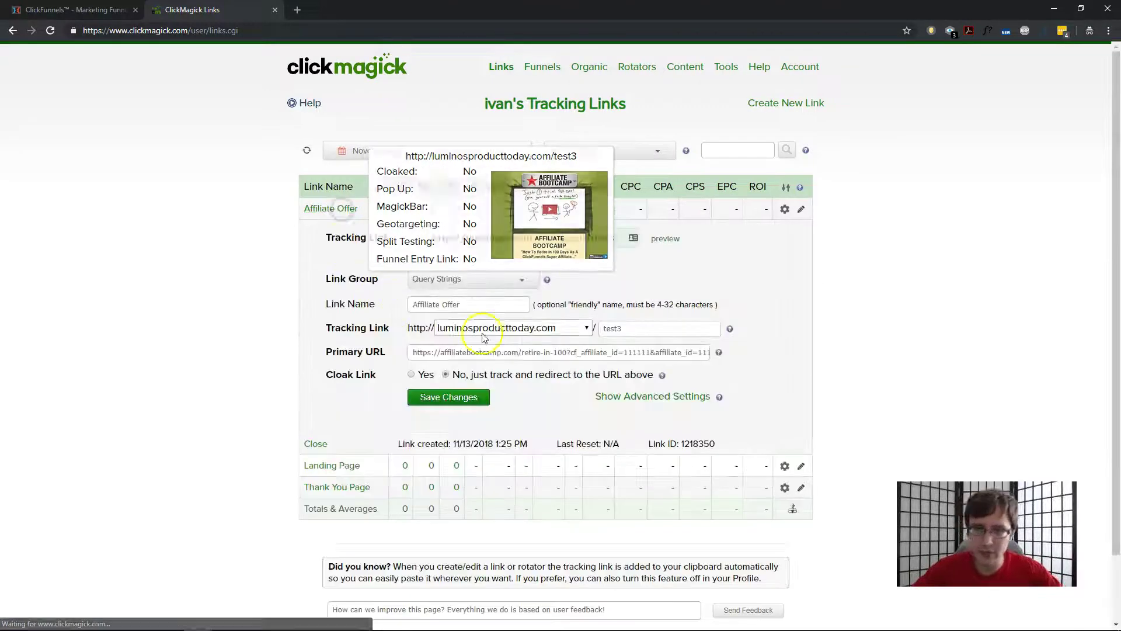
left_click_drag(666, 352, 684, 352)
double_click(680, 352)
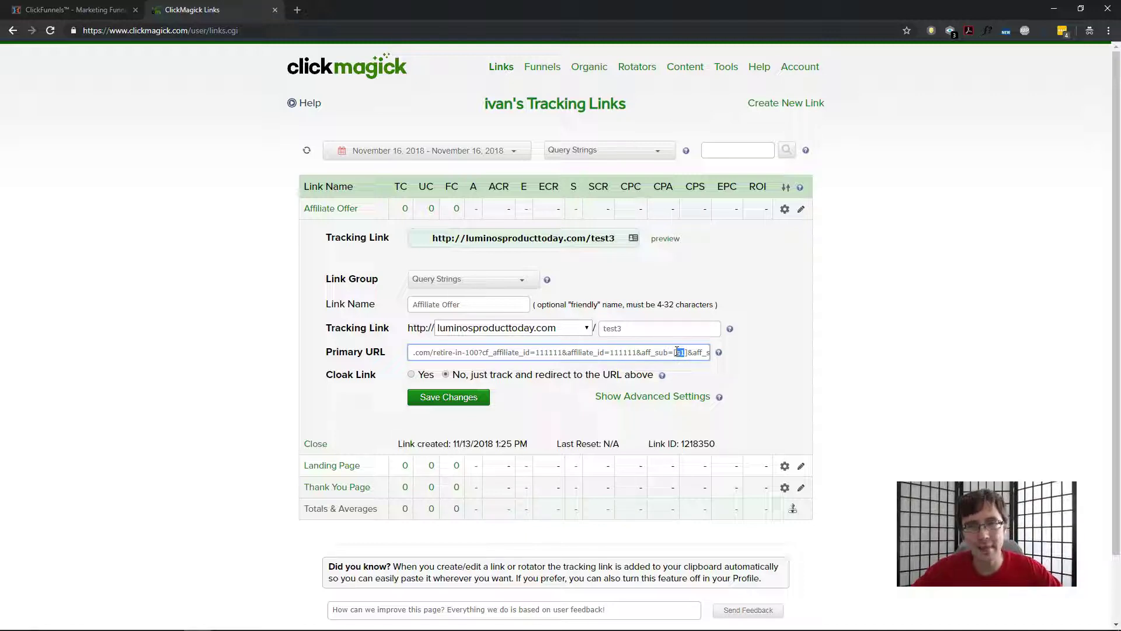
left_click_drag(636, 352, 657, 353)
left_click(645, 352)
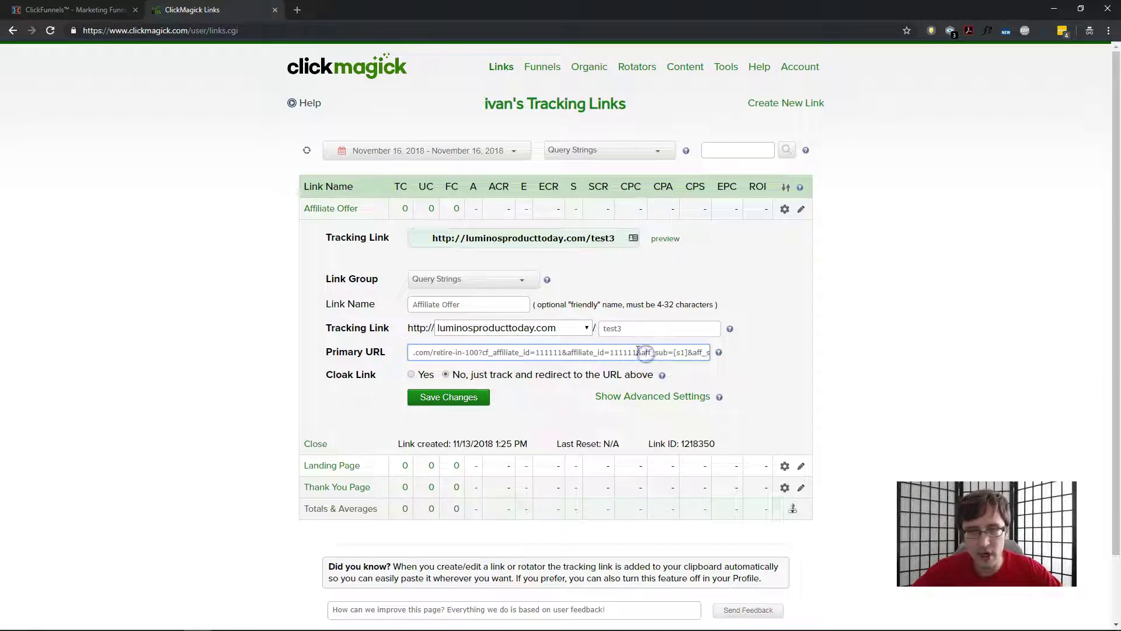
left_click(480, 352)
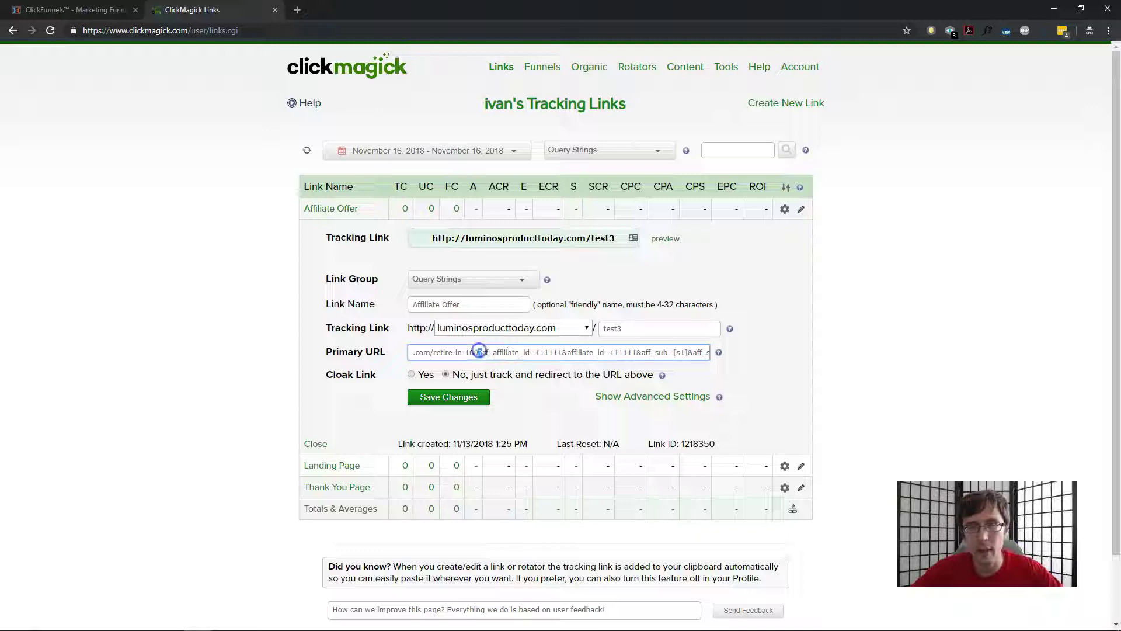
left_click_drag(642, 351, 687, 351)
left_click(674, 350)
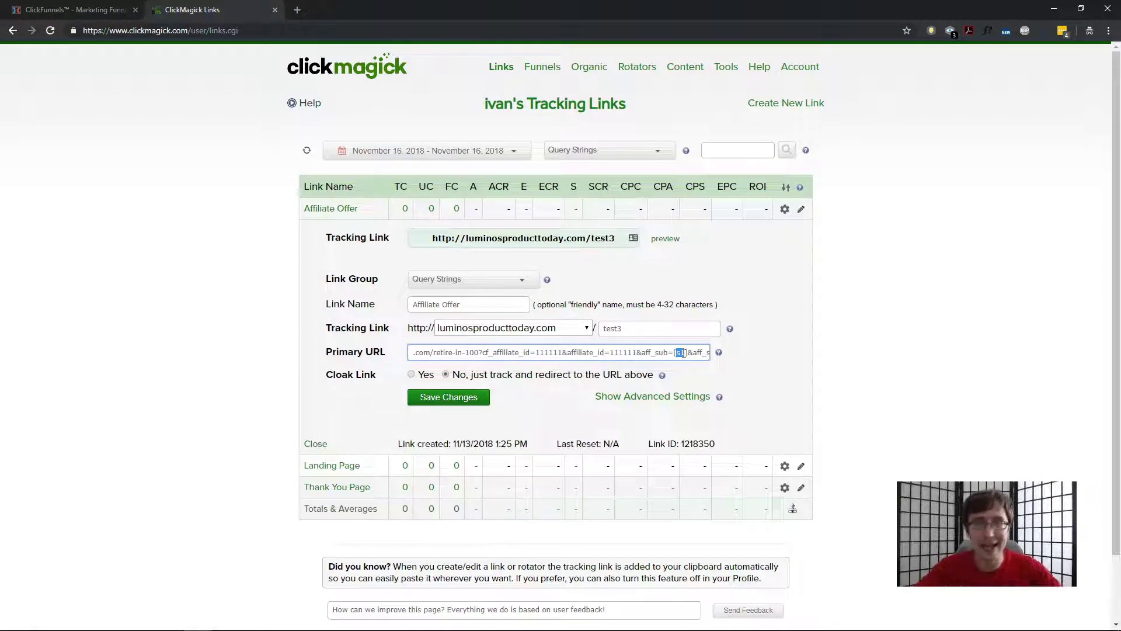
left_click(340, 211)
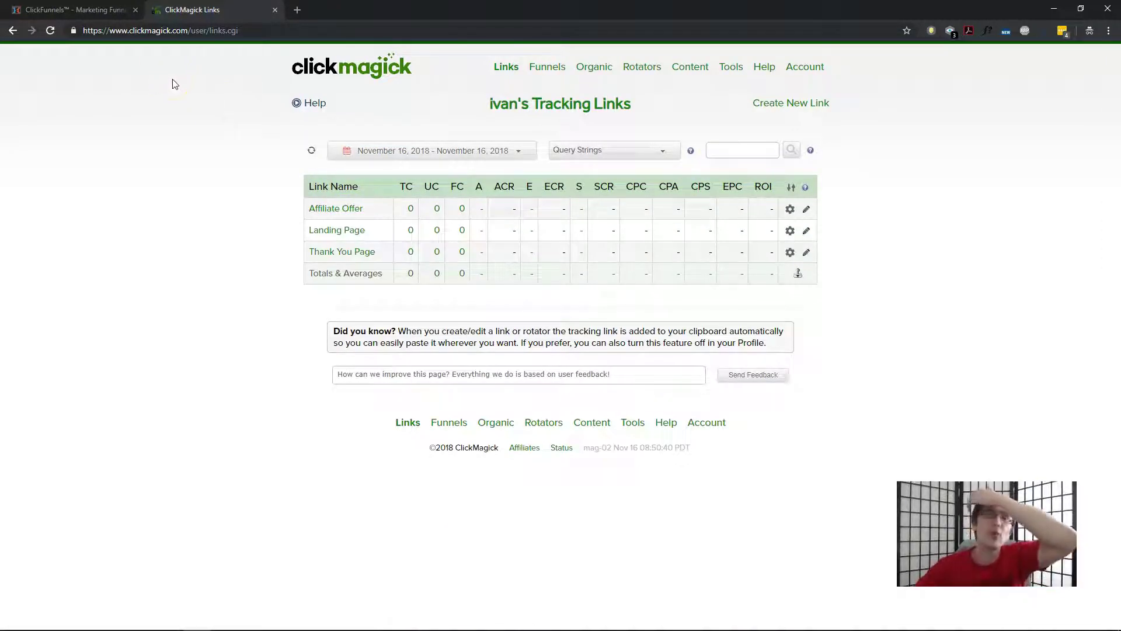
Switch to ClickFunnels and open the funnel's Optin page in the page editor
left_click(88, 10)
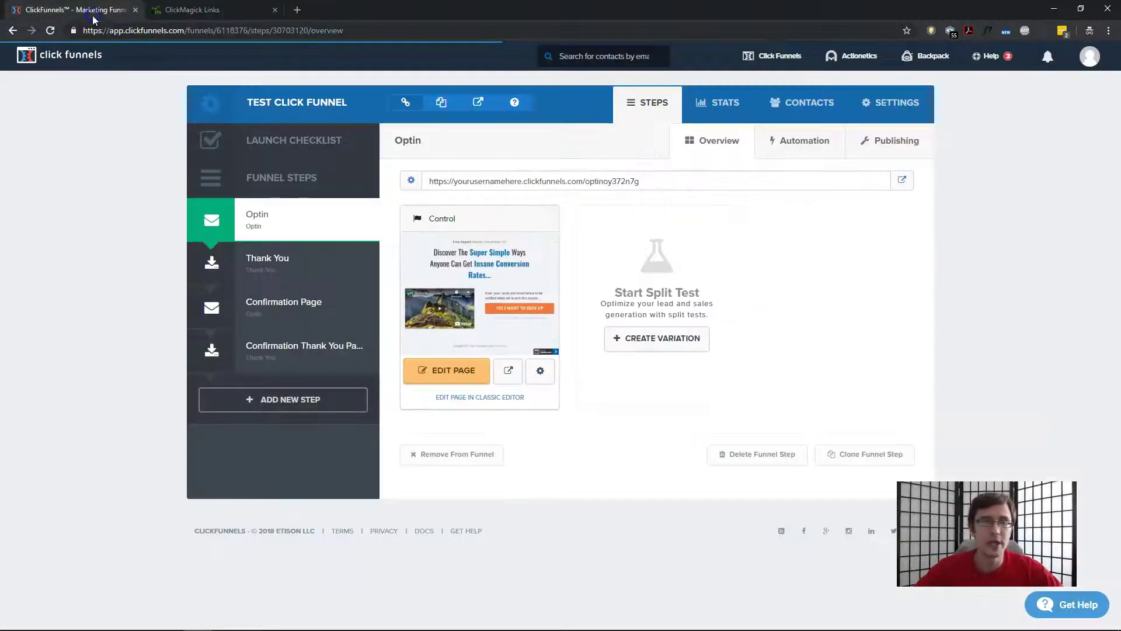
left_click(448, 372)
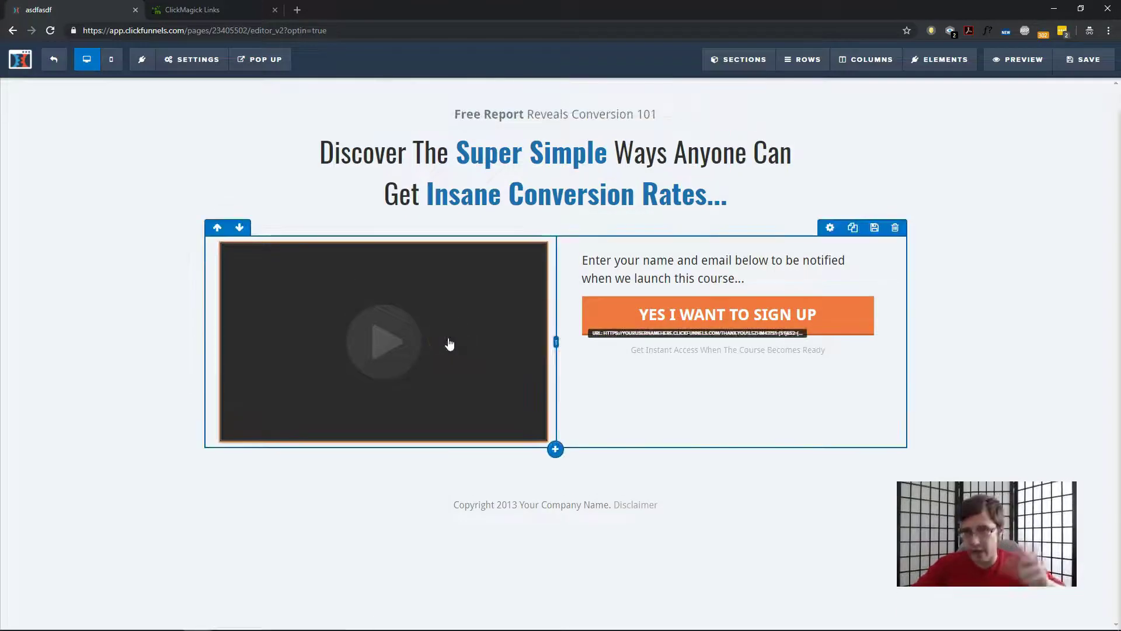
left_click(384, 196)
left_click(478, 153)
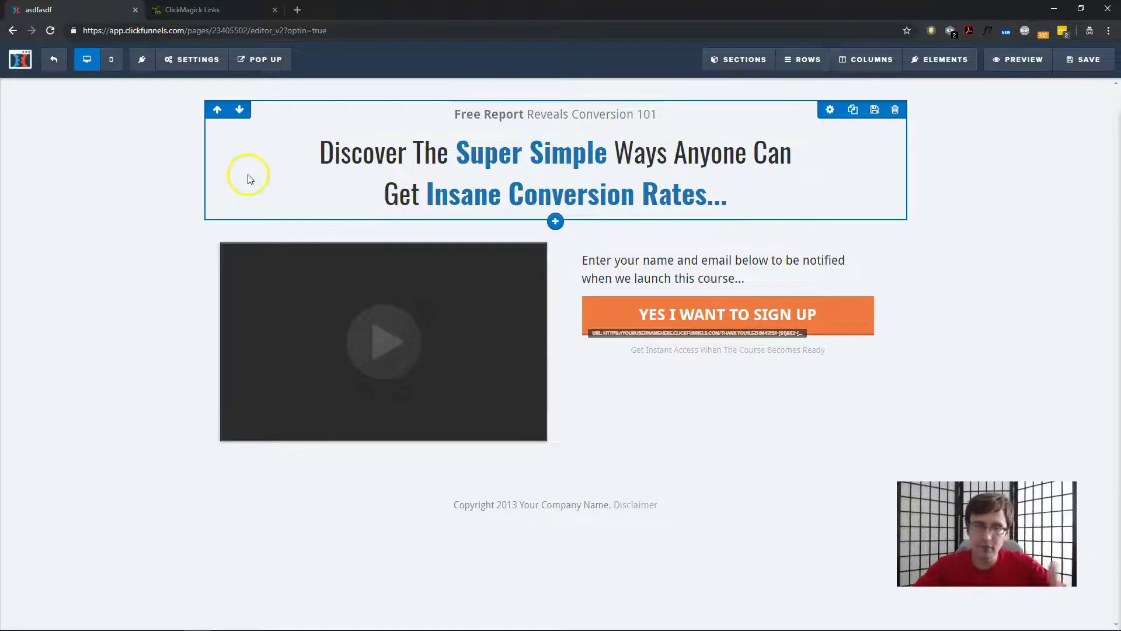
left_click(615, 281)
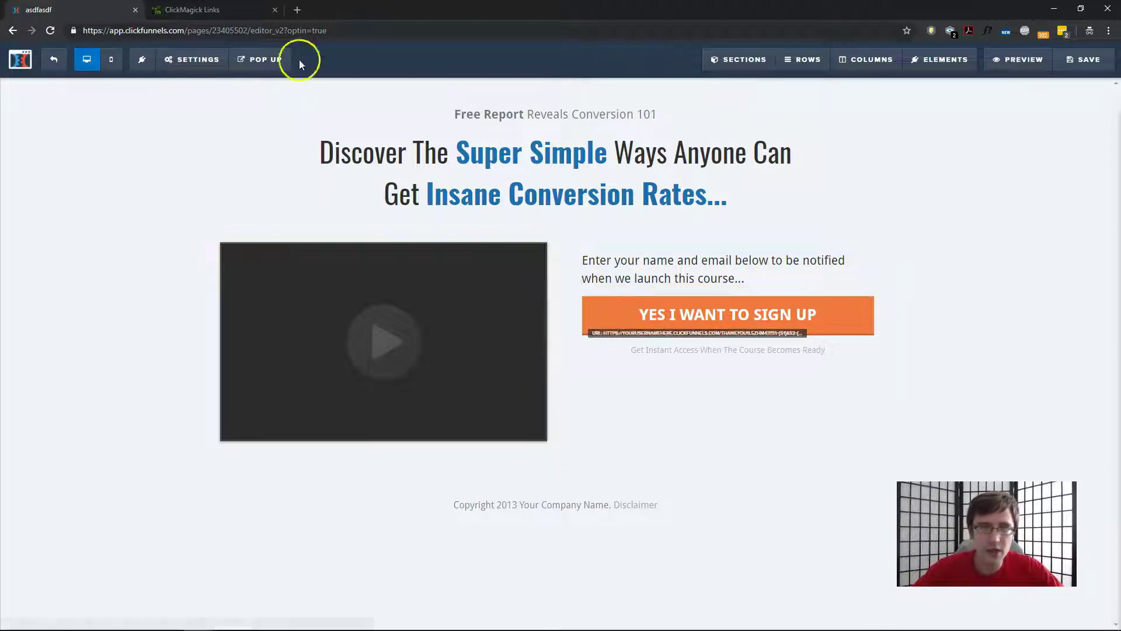
Switch to ClickMagick, open the Thank You Page link's settings, and select its full primary URL
left_click(211, 10)
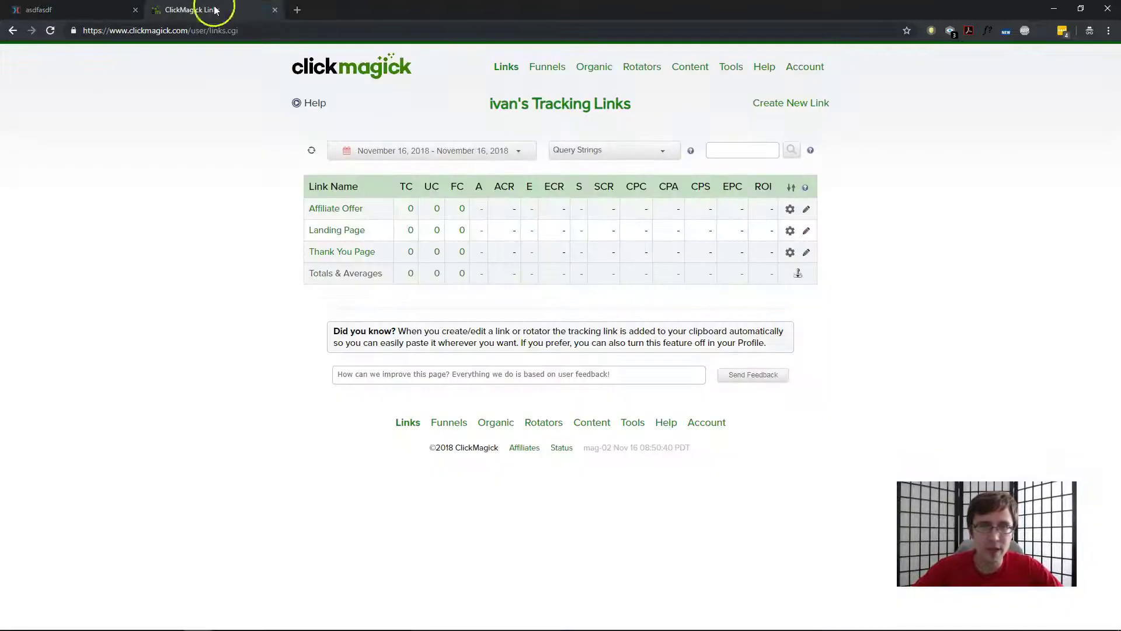
left_click(340, 256)
left_click_drag(409, 396, 700, 398)
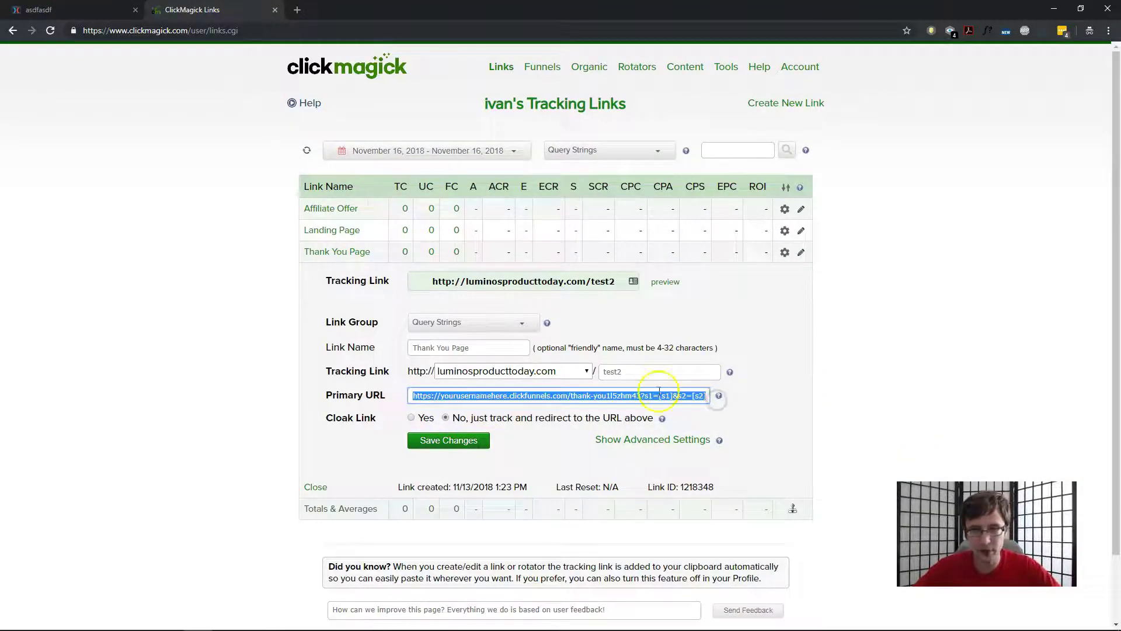
Return to ClickFunnels and examine the s1 and s2 query string in the sign-up button's website URL action
key("ctrl+shift+Tab")
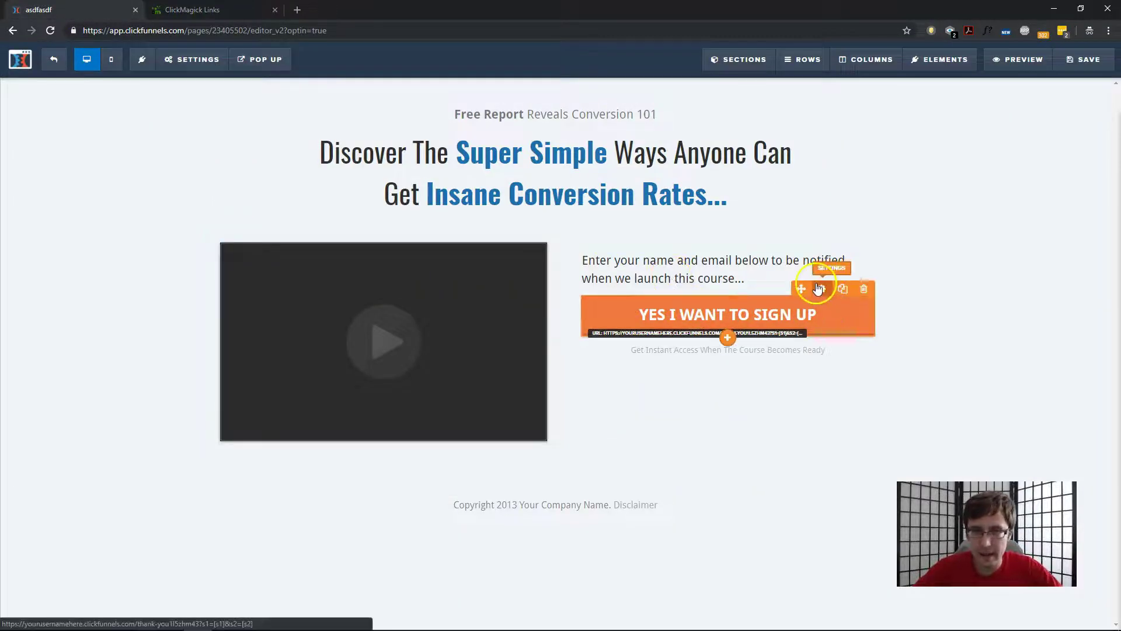
left_click(817, 283)
left_click(1032, 195)
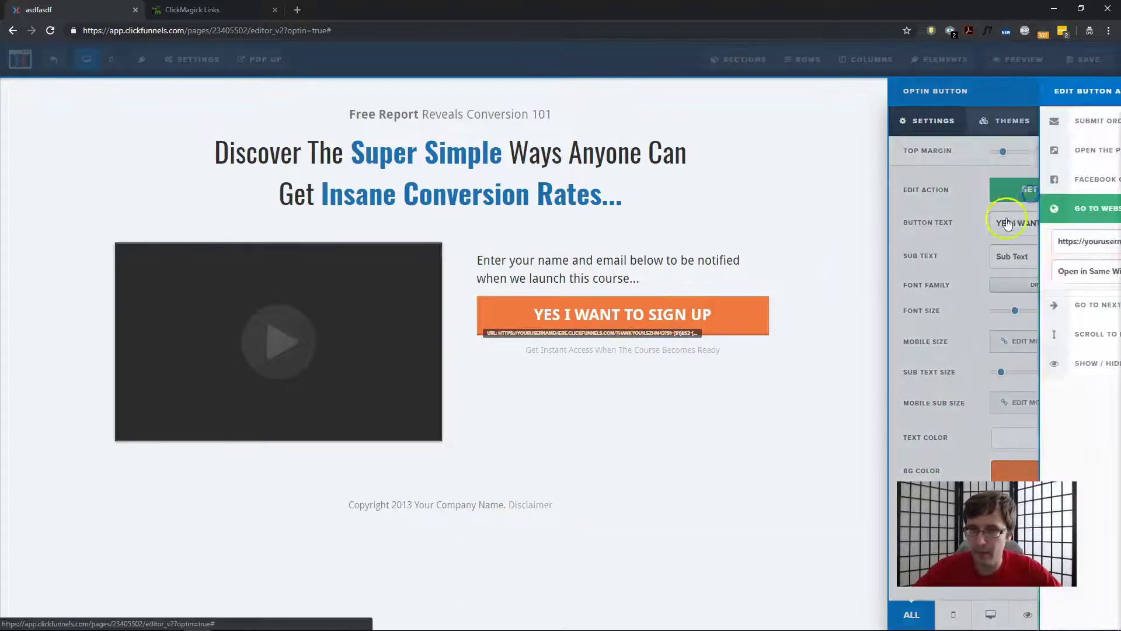
left_click_drag(1009, 244, 1115, 253)
left_click_drag(1045, 242, 1102, 238)
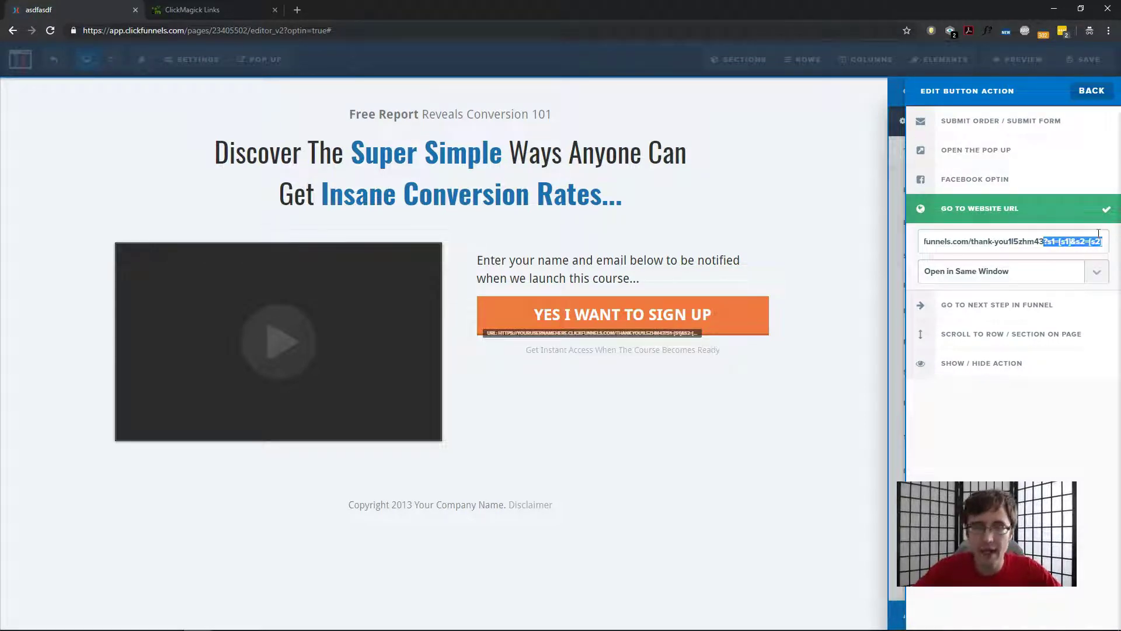
left_click(1082, 233)
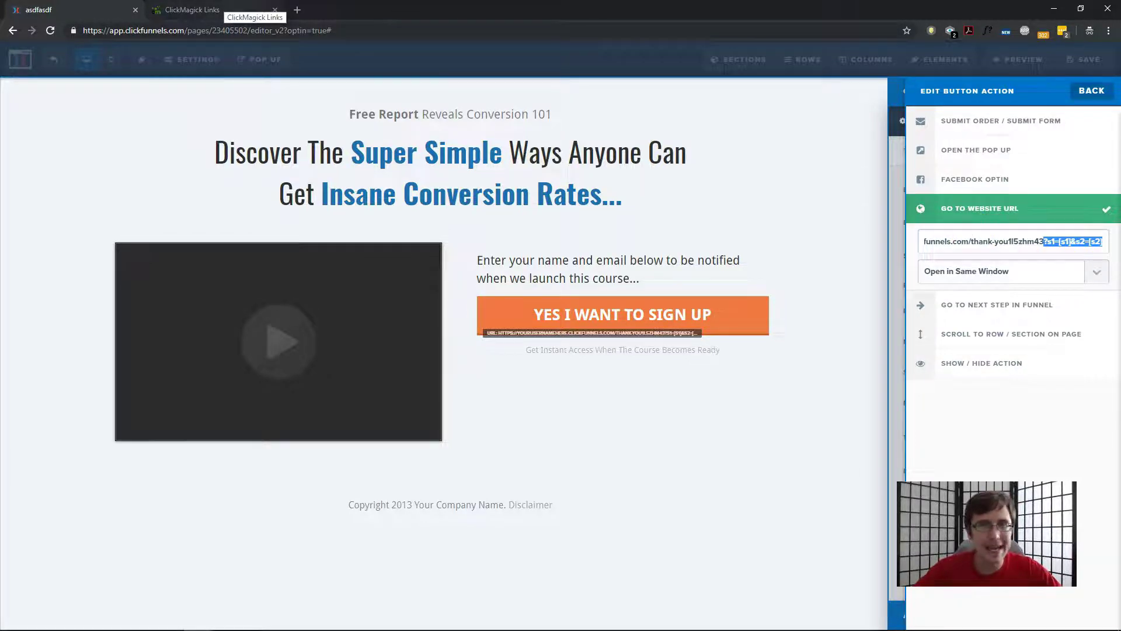
Switch to ClickMagick and try appending /[s1]/[s2] to the Thank You Page link's displayed tracking link
left_click(222, 9)
left_click(514, 282)
left_click(615, 279)
left_click(616, 279)
type("/")
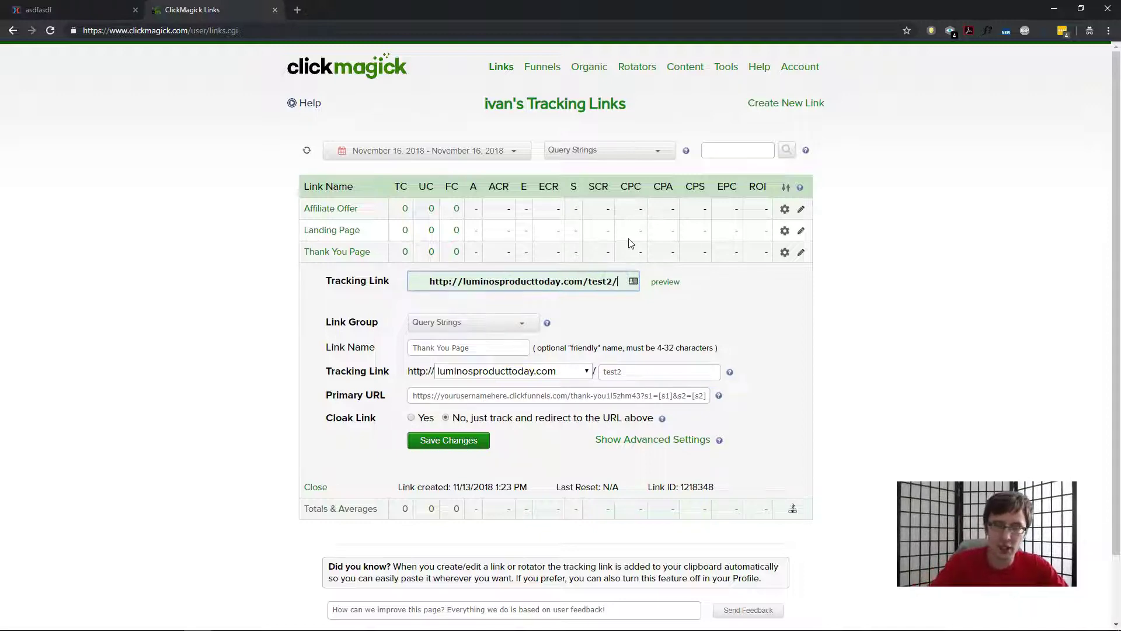
type("[s1]/[s2]")
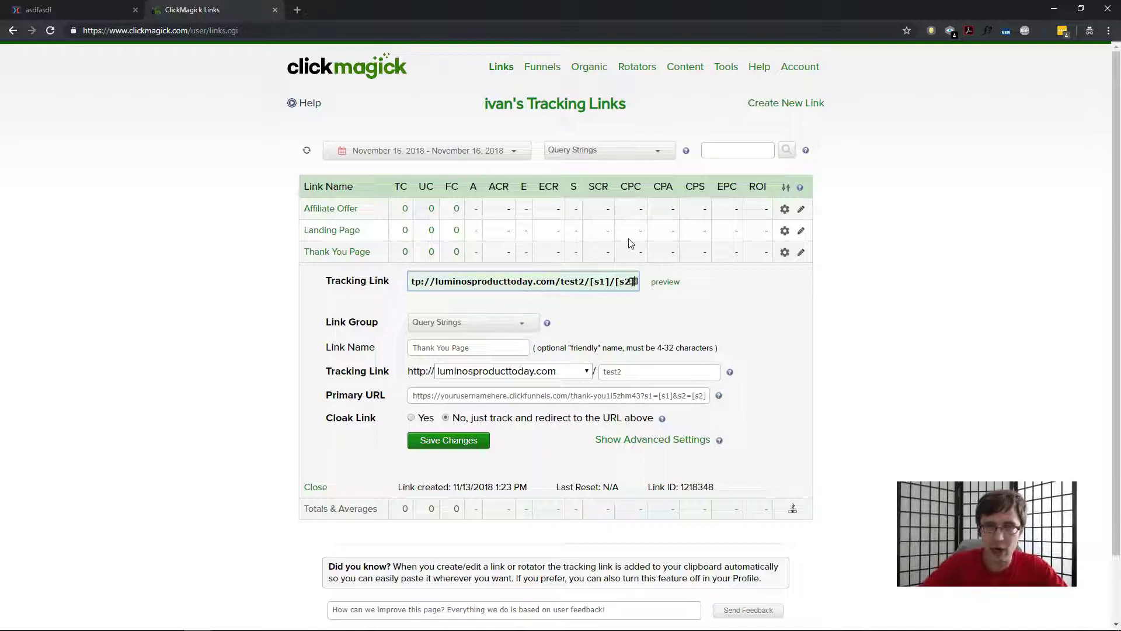
left_click_drag(593, 281, 648, 285)
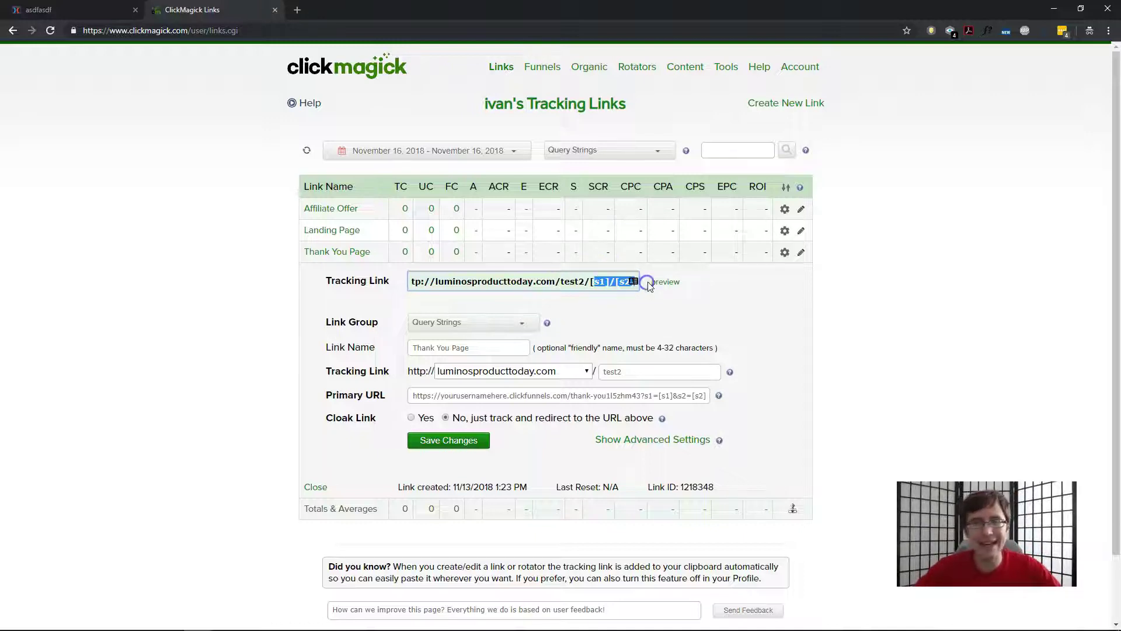
Remove the appended /[s1]/[s2] tokens from the Thank You Page link's displayed tracking link
left_click(571, 282)
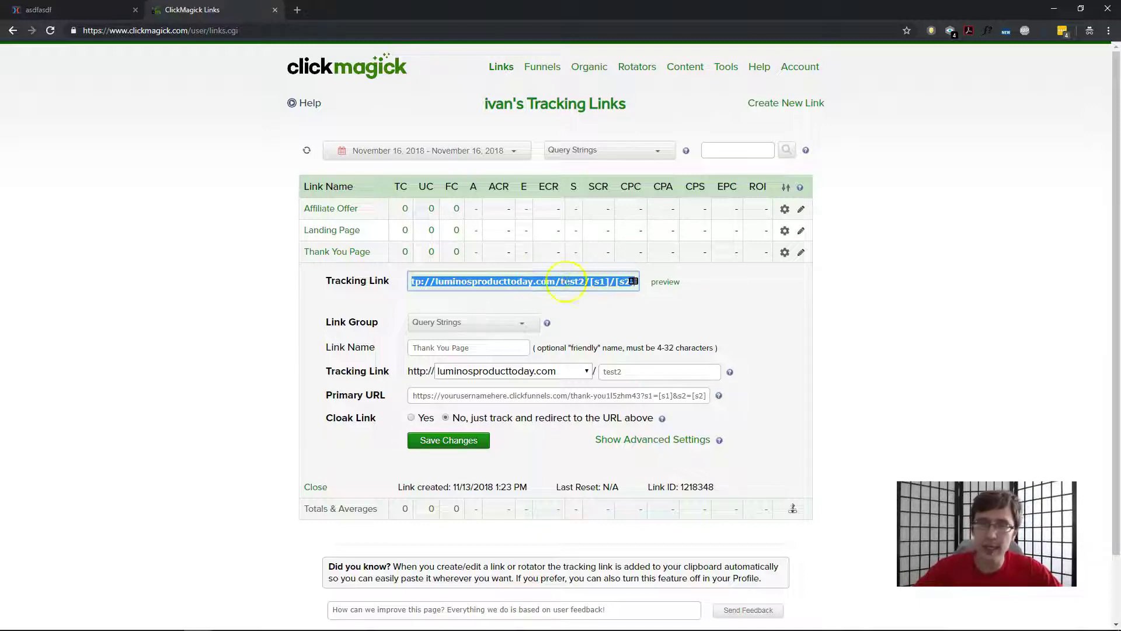
left_click(584, 285)
left_click_drag(585, 285, 725, 290)
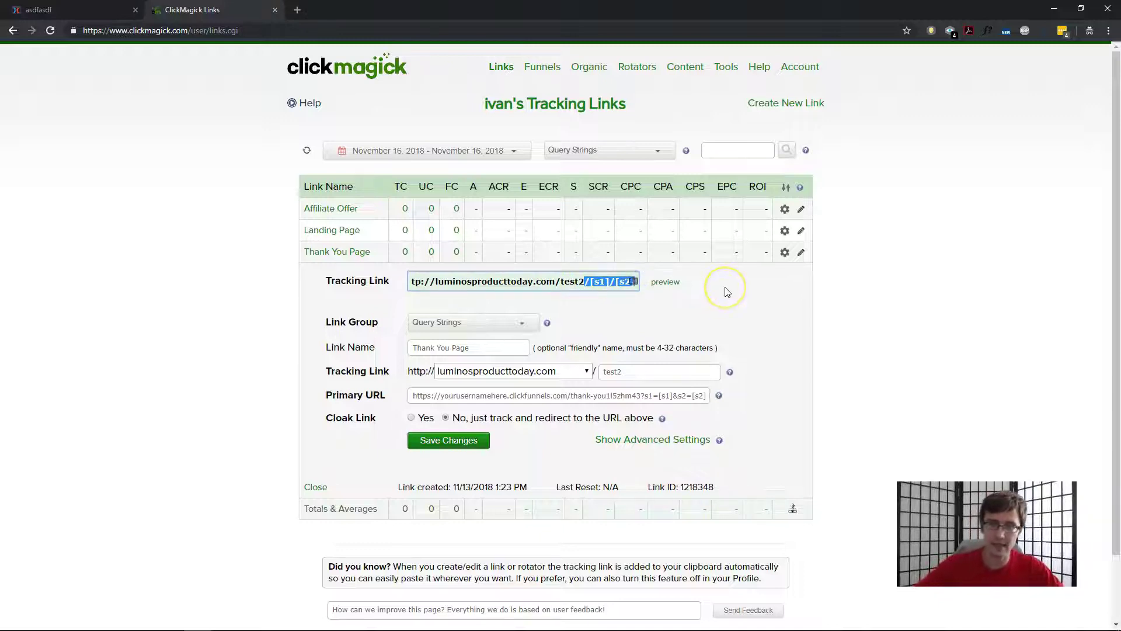
key("BackSpace")
left_click(717, 133)
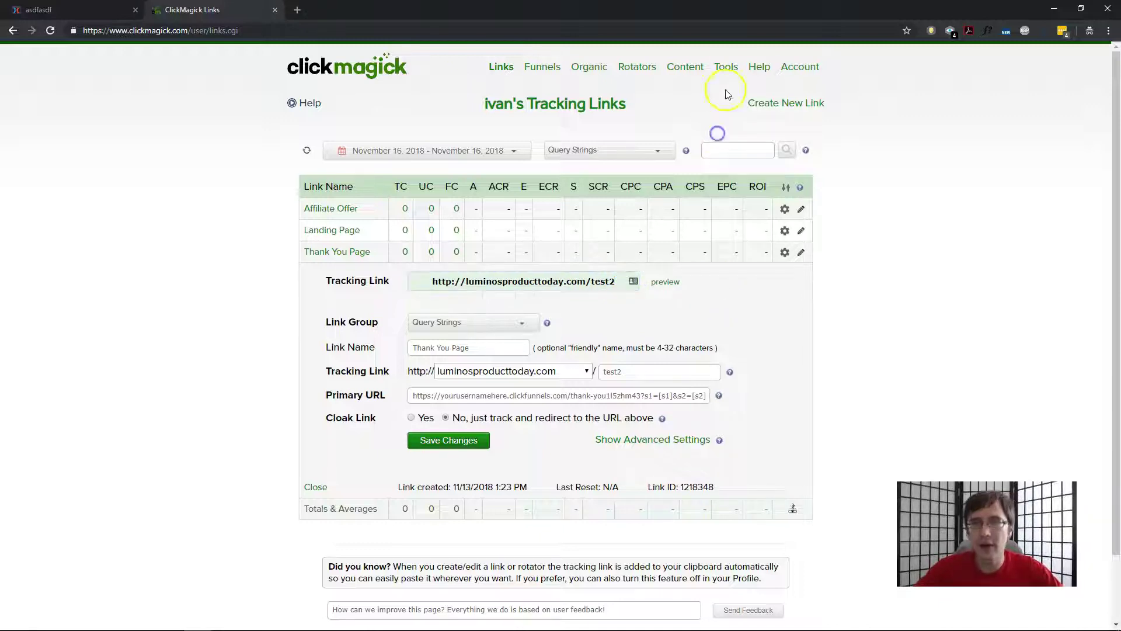
Search the ClickMagick FAQs for JavaScript, open the article on passing data to affiliate links, and select its Sub-ID script
mouse_move(760, 68)
left_click(783, 111)
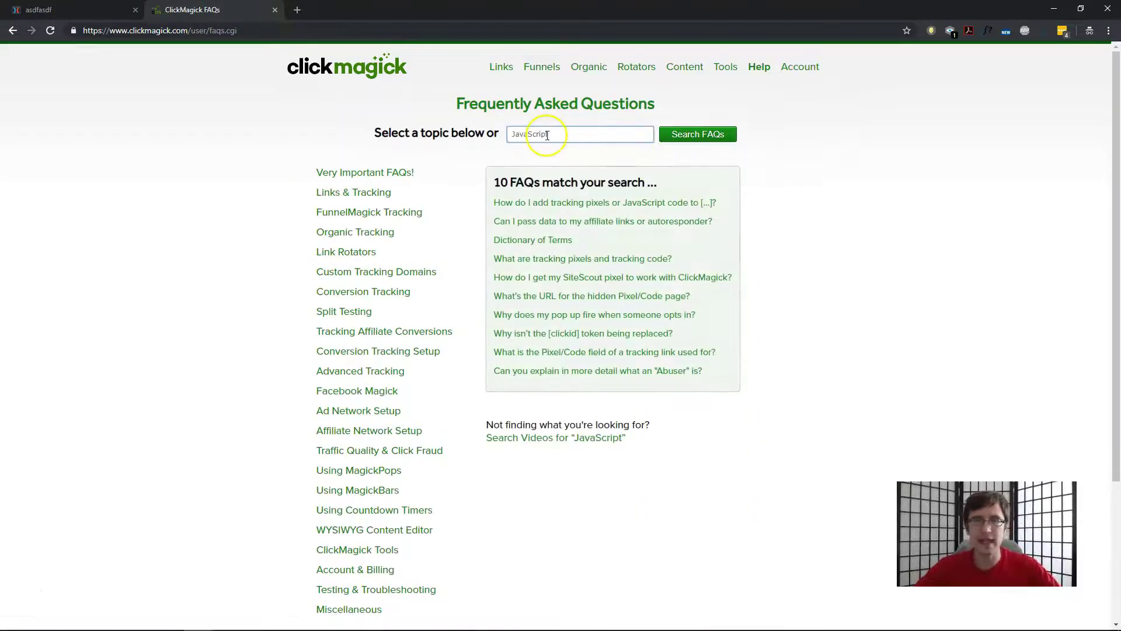
double_click(546, 134)
left_click(699, 142)
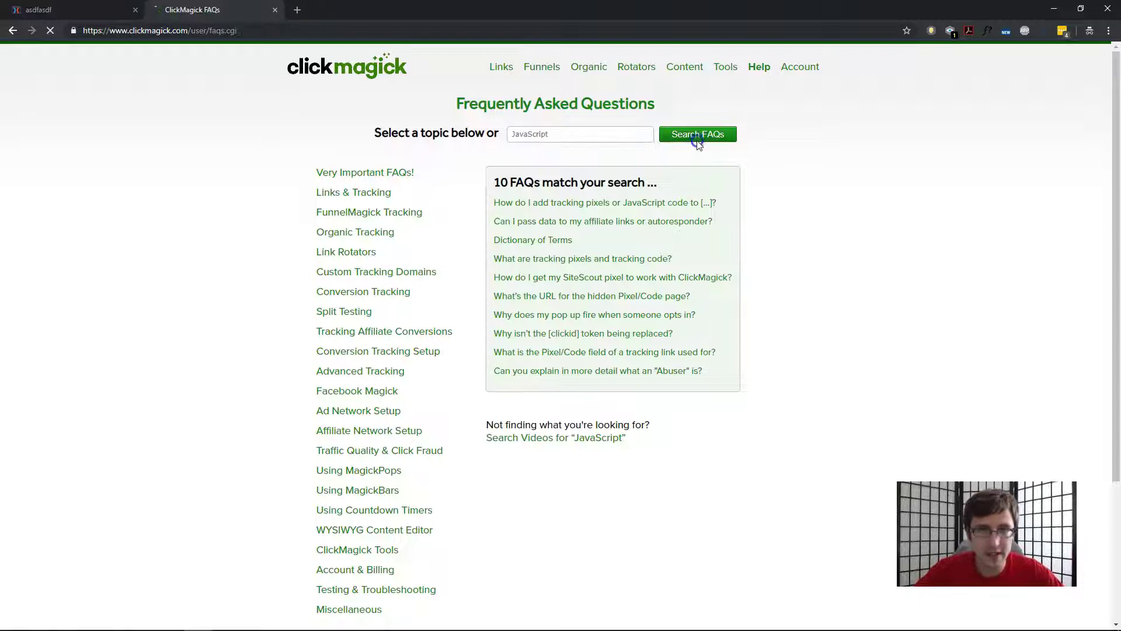
left_click(611, 221)
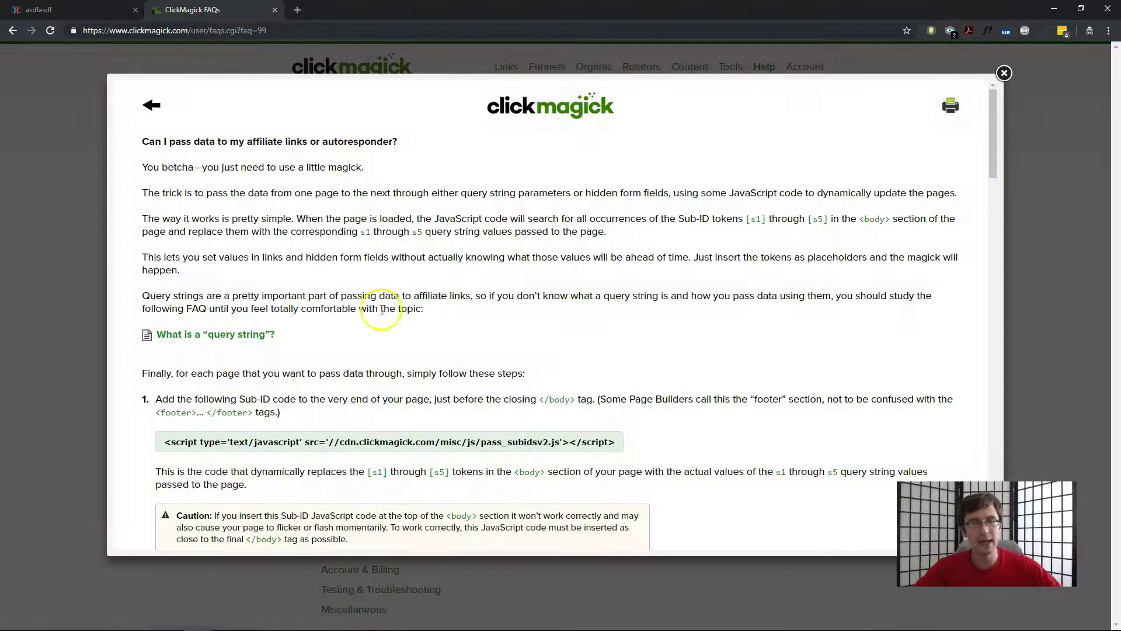
left_click(325, 443)
left_click(345, 445)
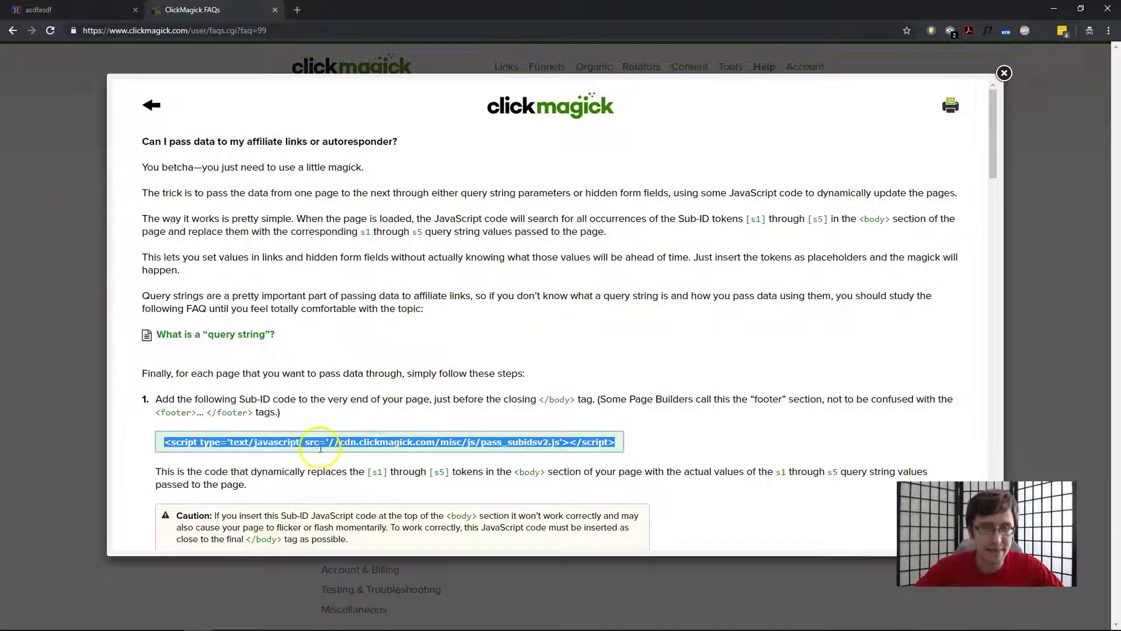
Switch to ClickFunnels, place the pass_subidsv2.js script in the Optin page's footer tracking code, and save the page
left_click(64, 243)
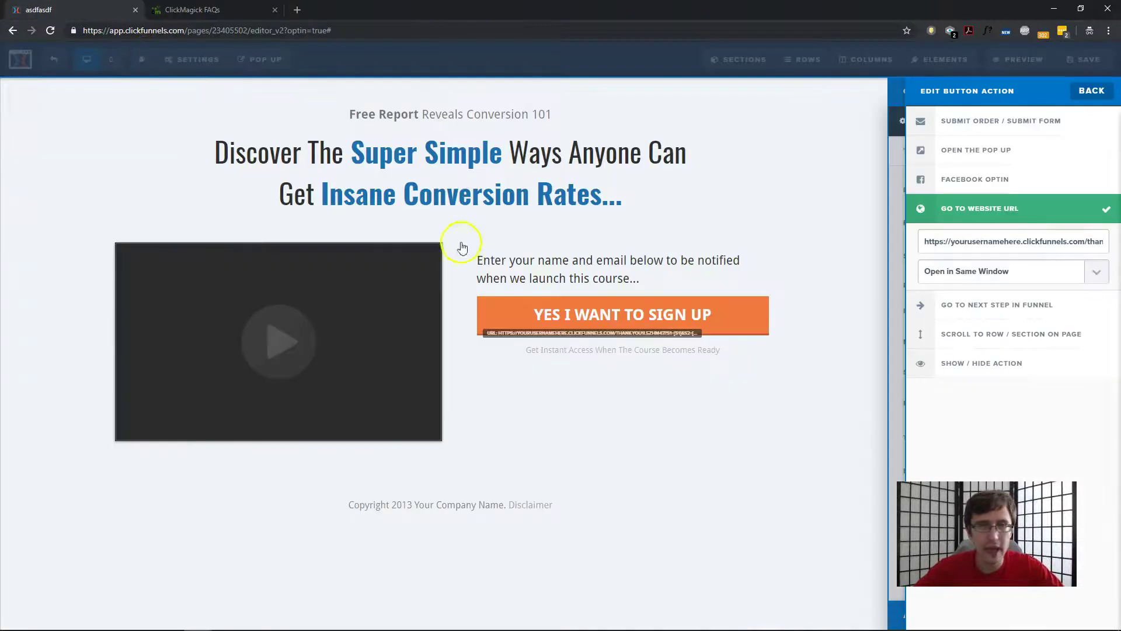
left_click(193, 59)
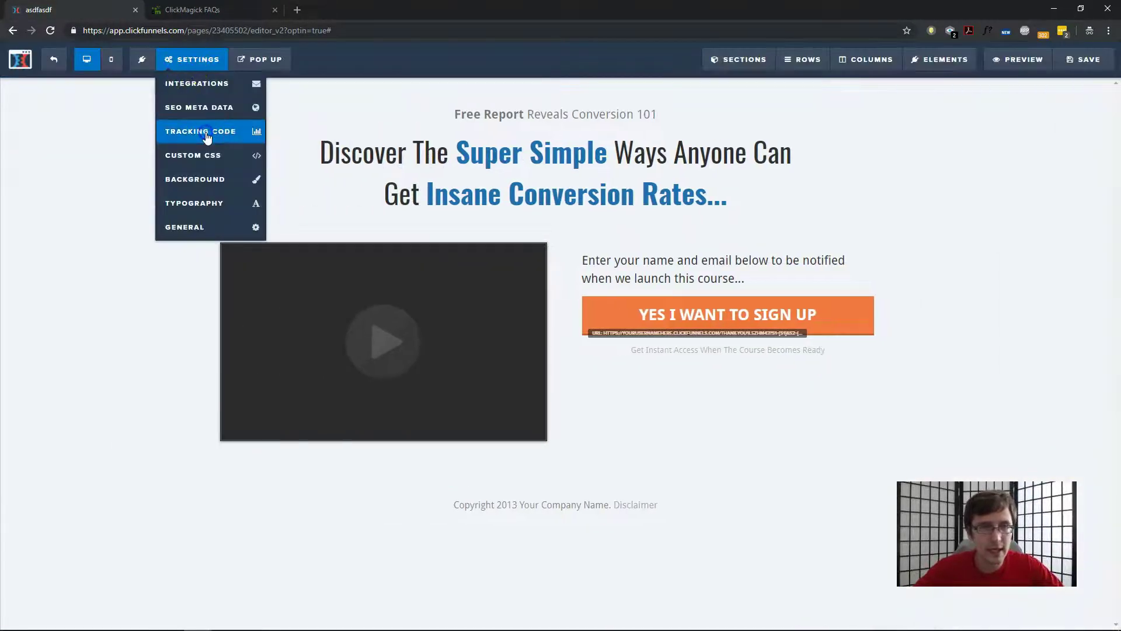
left_click(206, 132)
left_click(625, 114)
triple_click(477, 135)
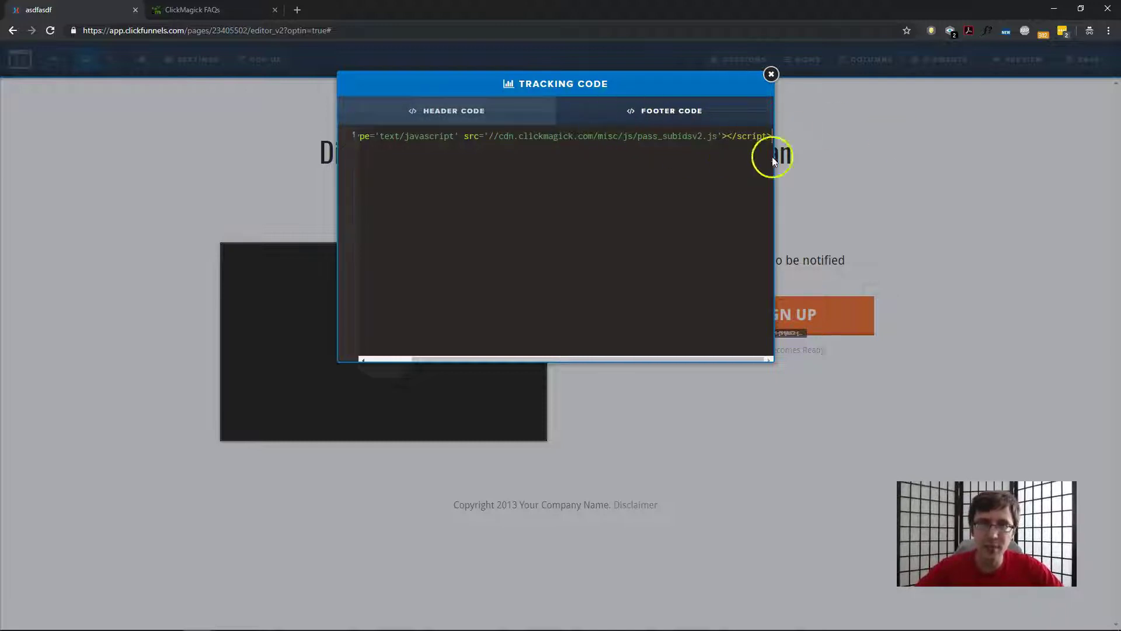
left_click(933, 151)
left_click(1080, 60)
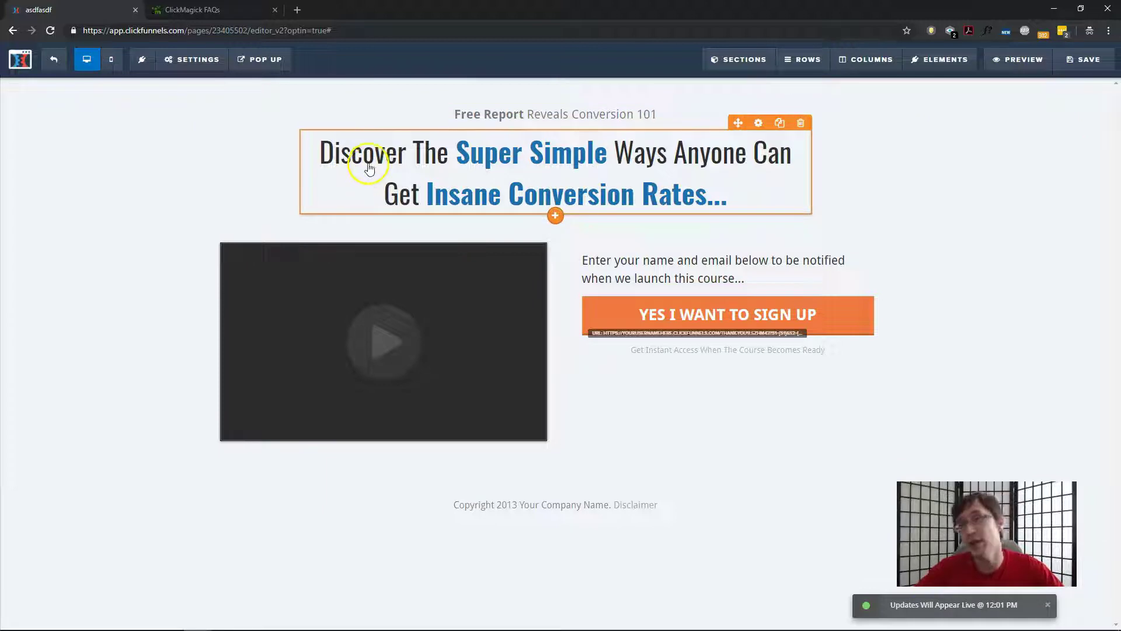
Leave the Optin page, open the Thank You page in the editor, and open the Download Your Video button's action settings
left_click(55, 59)
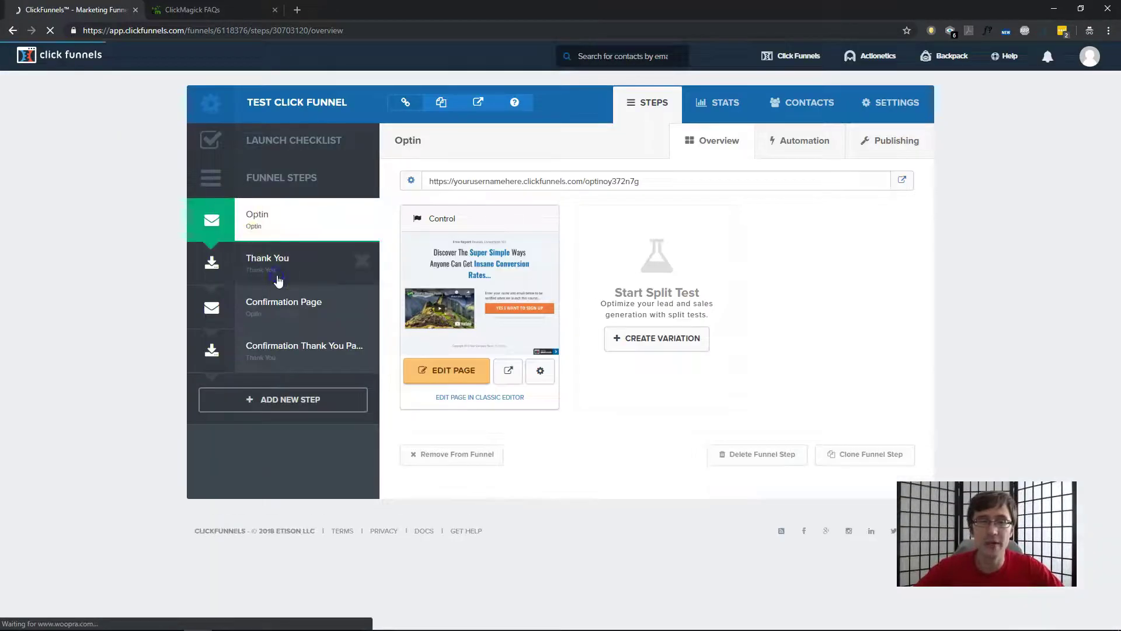
left_click(278, 281)
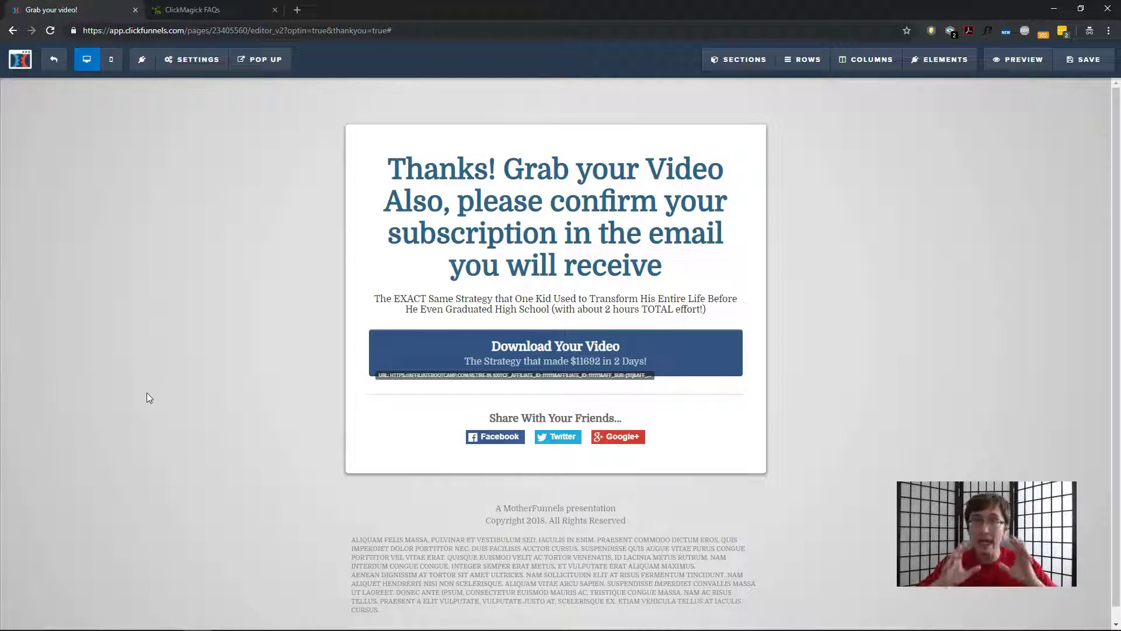
left_click(658, 354)
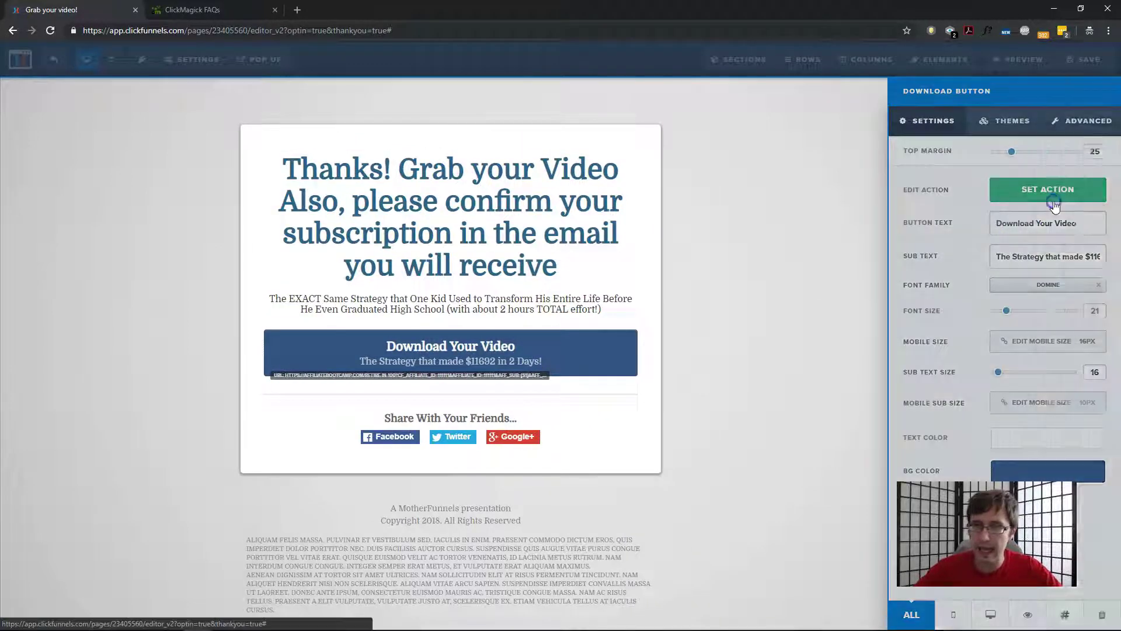
left_click(1055, 188)
Examine the aff_sub and aff_sub2 parameters with their [s1] and [s2] tokens in the download button's website URL
left_click_drag(1027, 242, 1085, 243)
double_click(1086, 241)
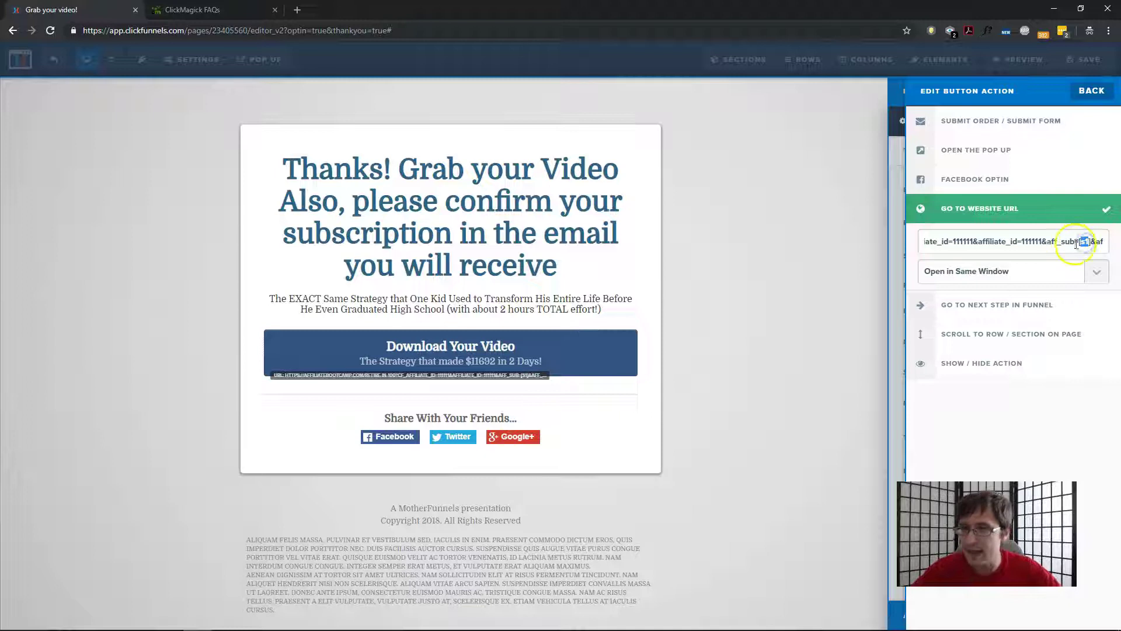
left_click(1070, 245)
key("Right")
key("Right")
key("Right")
key("Right")
key("Right")
key("Right")
key("Right")
key("Right")
key("Right")
key("Right")
key("Right")
key("Right")
type("[s2]&nop")
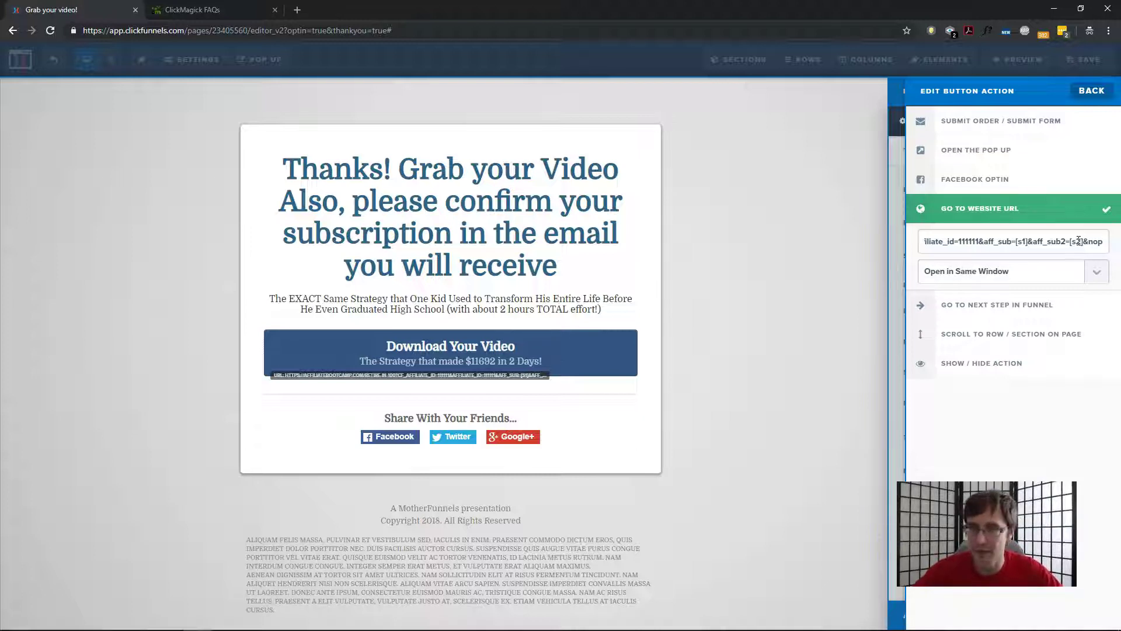
left_click_drag(949, 242, 1059, 249)
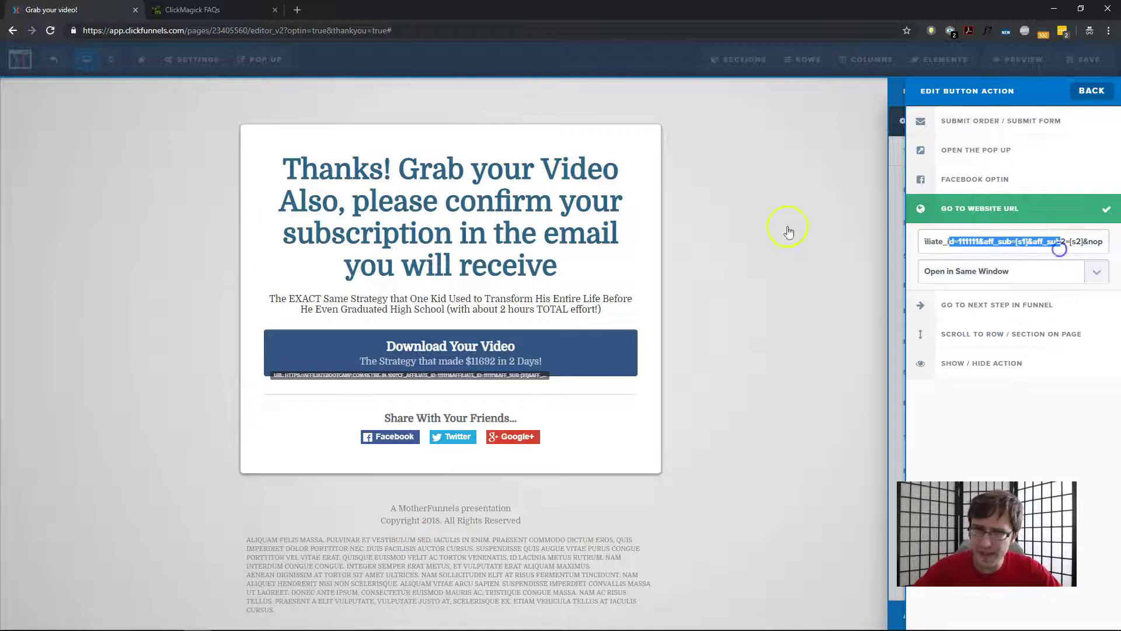
Switch to ClickMagick, open the Affiliate Offer link's settings, and examine its tracking link
left_click(193, 10)
left_click(489, 67)
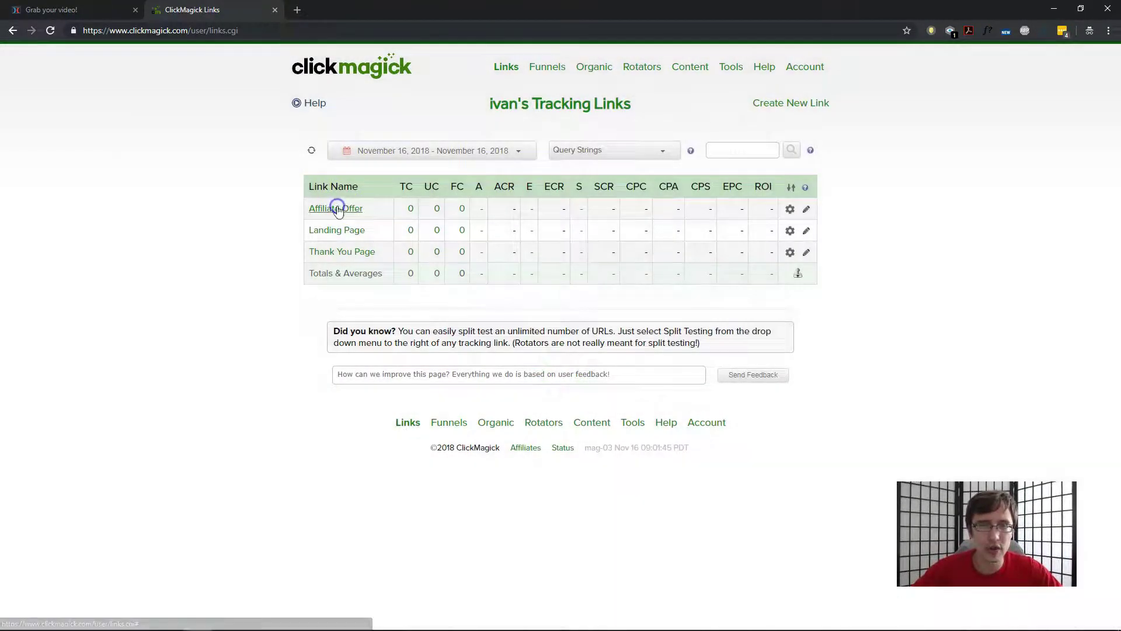
left_click(341, 209)
left_click(601, 234)
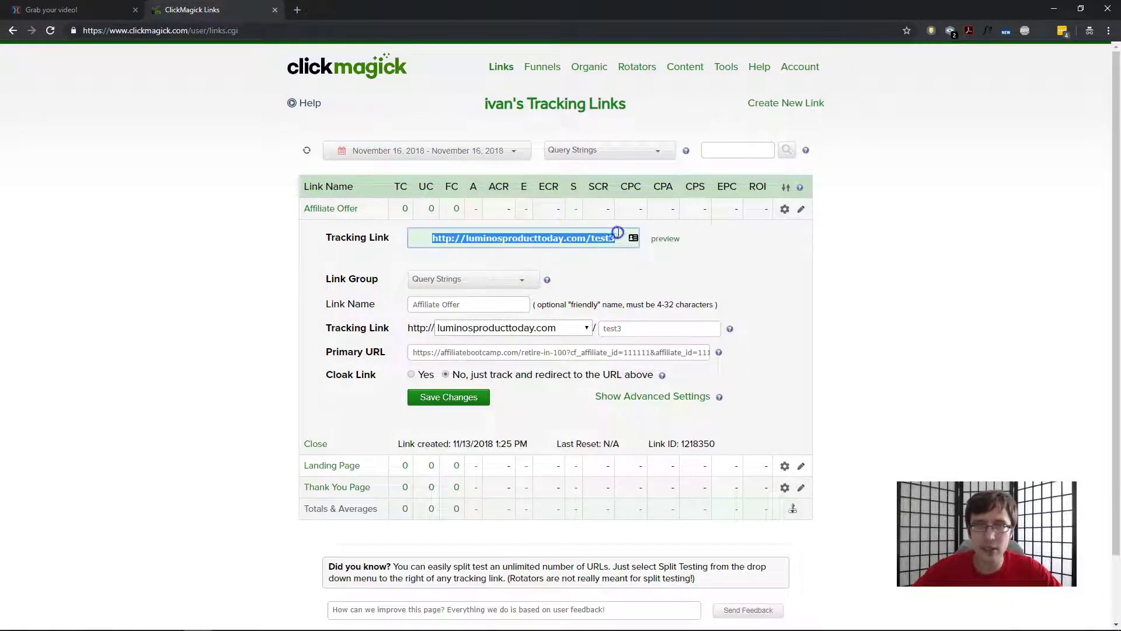
left_click(601, 242)
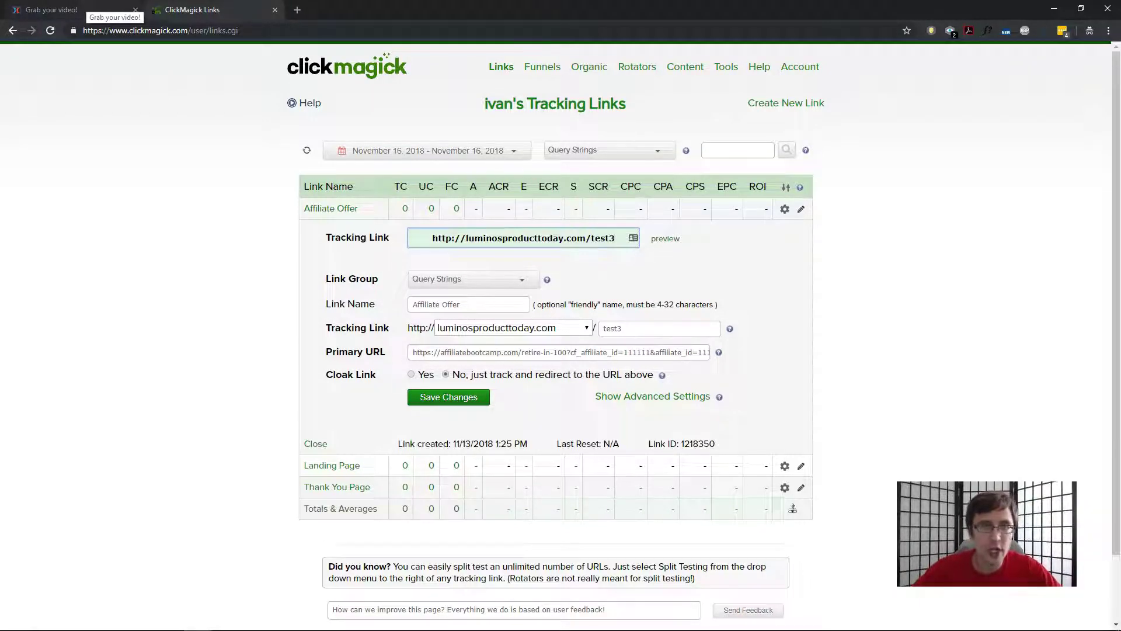
Switch to ClickFunnels, place the pass_subidsv3.js script in the Thank You page's footer tracking code, save the page, and leave the editor
left_click(85, 9)
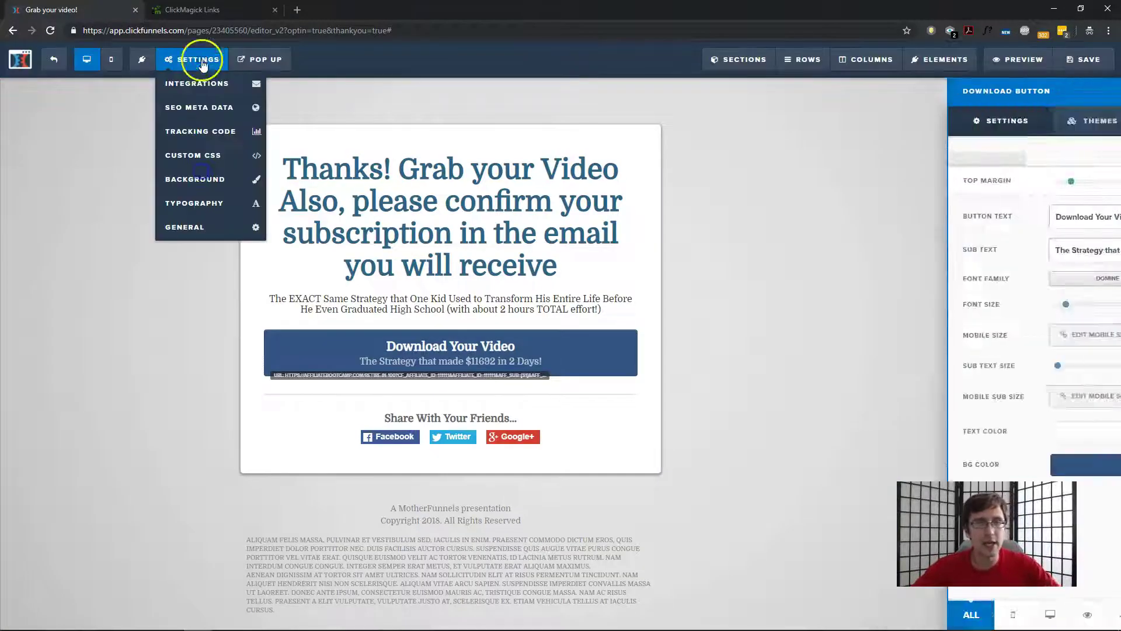
mouse_move(205, 79)
left_click(212, 130)
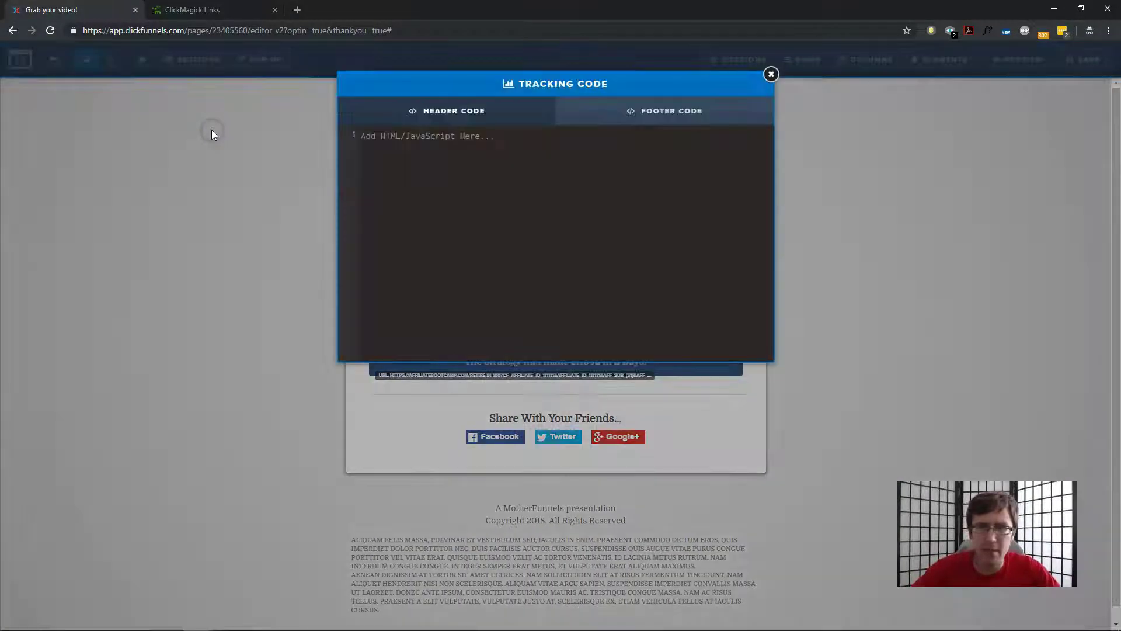
key("ctrl+v")
left_click_drag(362, 136, 811, 130)
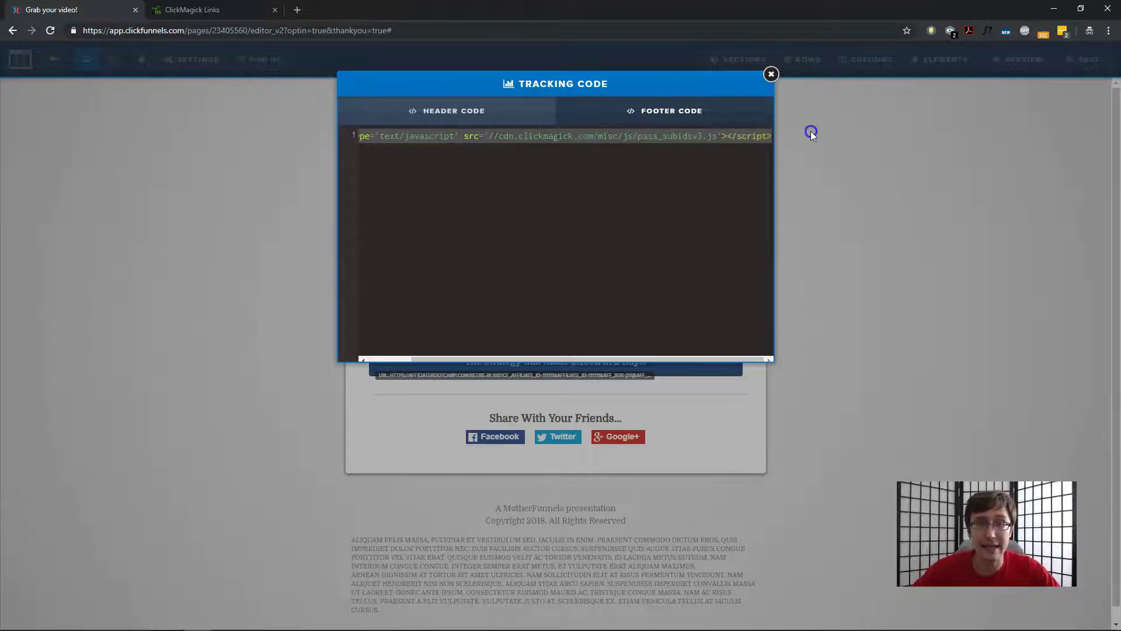
left_click(772, 74)
left_click(1087, 59)
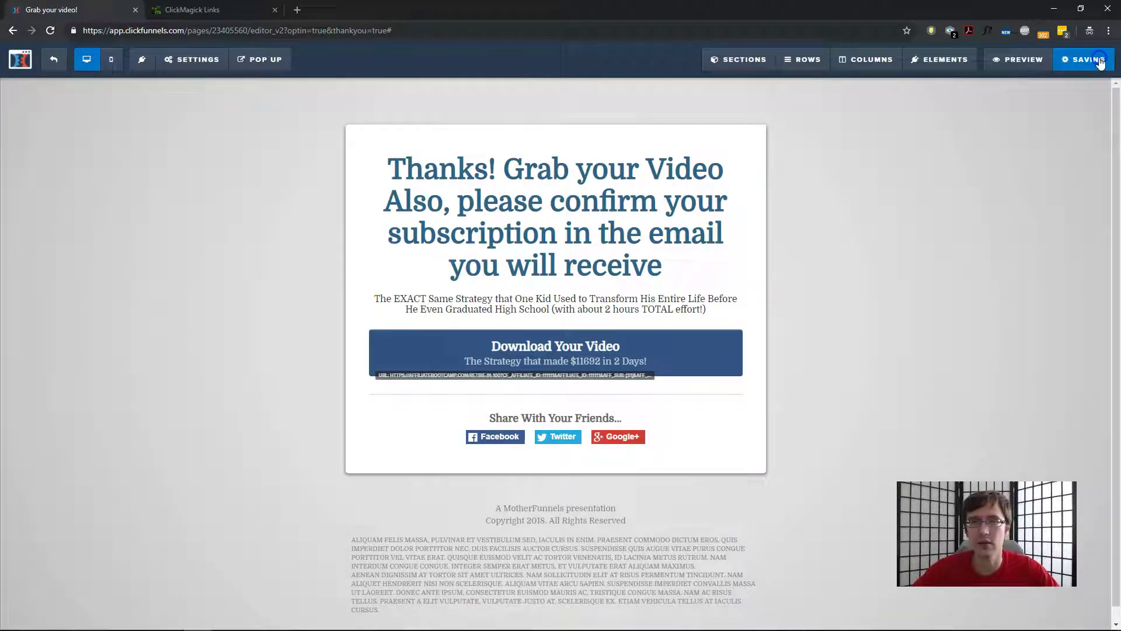
left_click(66, 64)
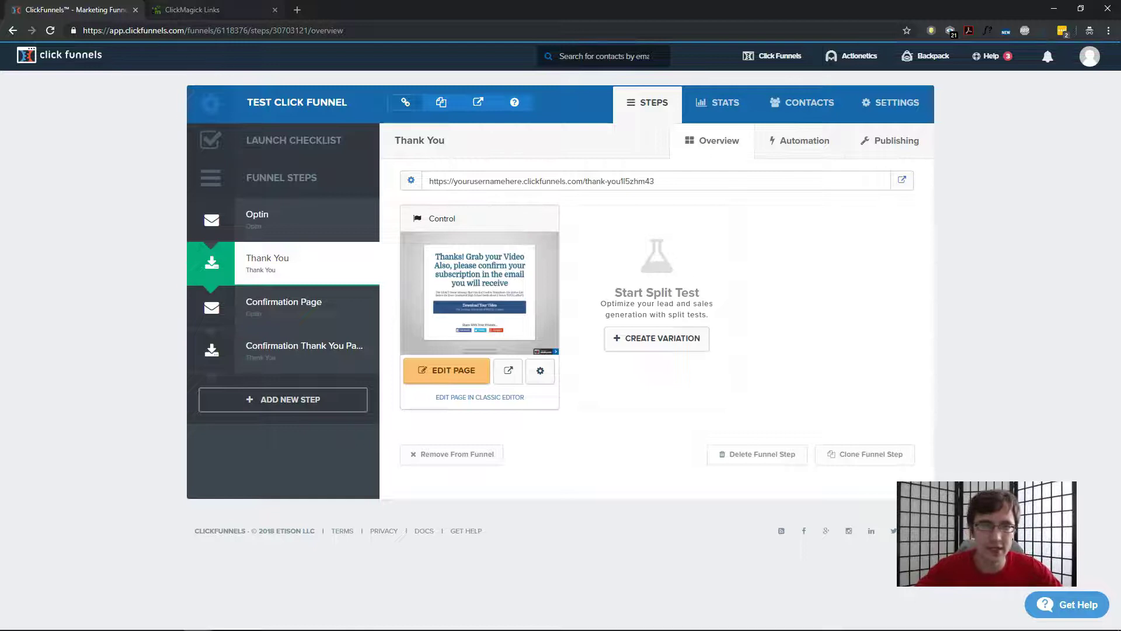
Switch to ClickMagick, open the Landing Page link's settings in place of the Affiliate Offer's, and copy its tracking link
left_click(216, 10)
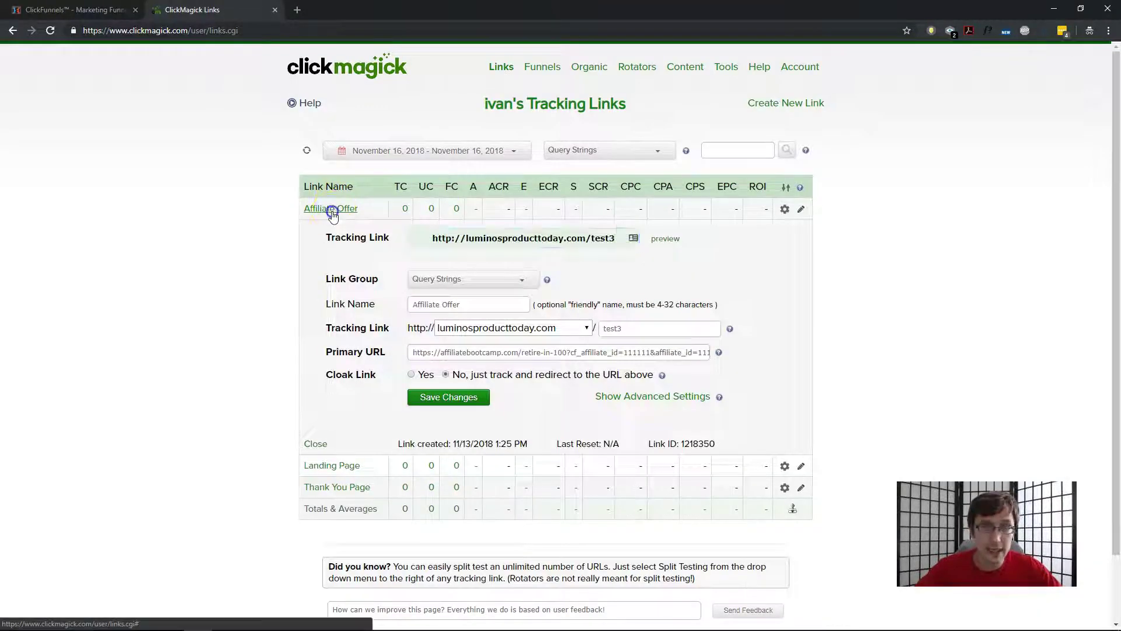
left_click(338, 209)
left_click(342, 232)
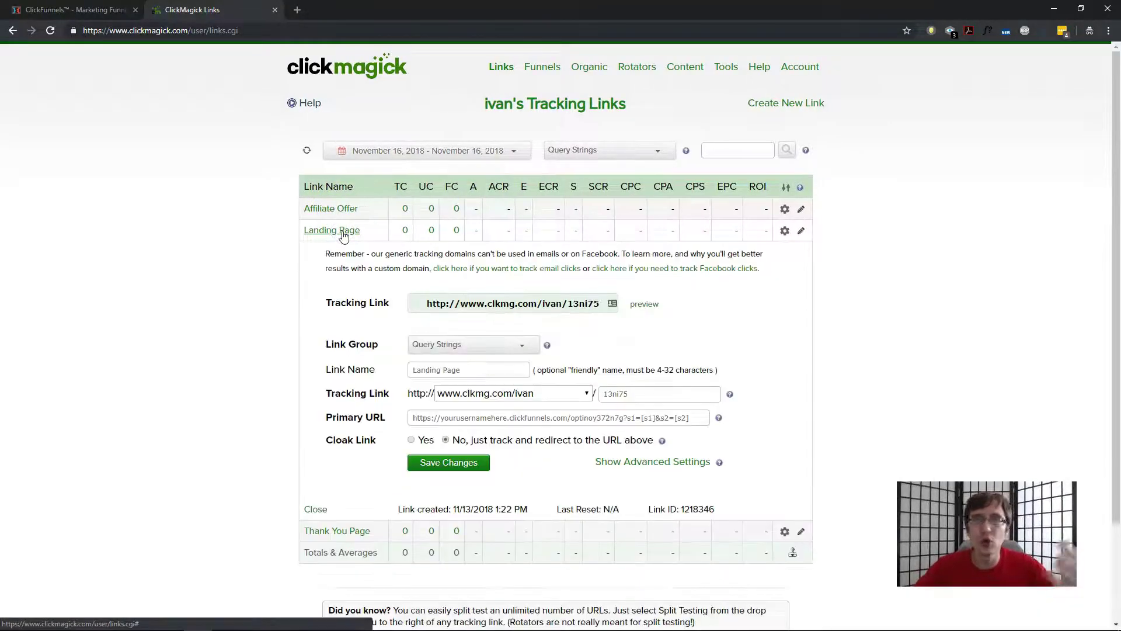
left_click(507, 311)
key("ctrl+c")
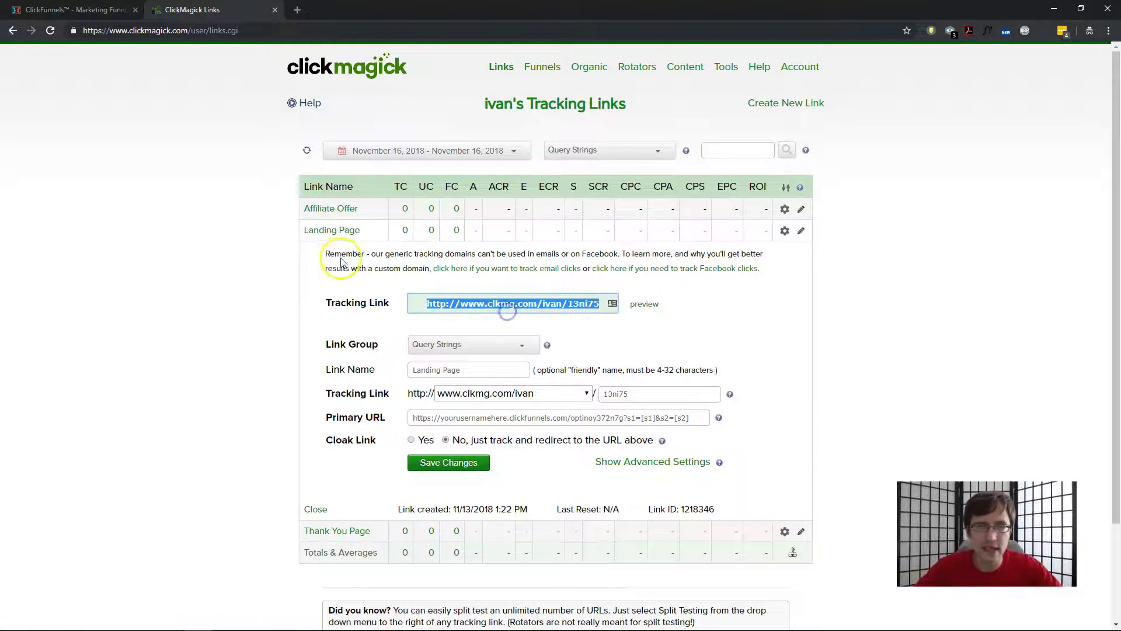
left_click(320, 228)
Enter the copied Landing Page tracking link as the address in a new browser tab, followed by a slash
left_click(299, 9)
key("ctrl+v")
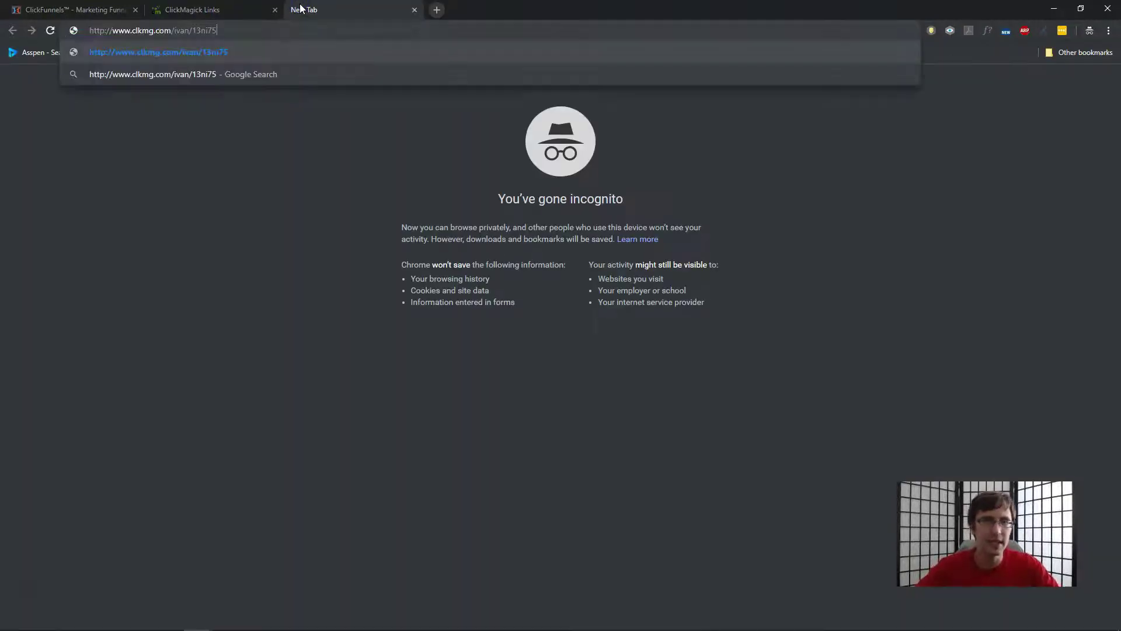
type("/")
Try the {keyword} placeholder as the first Sub-ID at the end of the tracking link
type("keyword")
key("BackSpace")
key("BackSpace")
key("BackSpace")
key("BackSpace")
key("BackSpace")
key("BackSpace")
key("BackSpace")
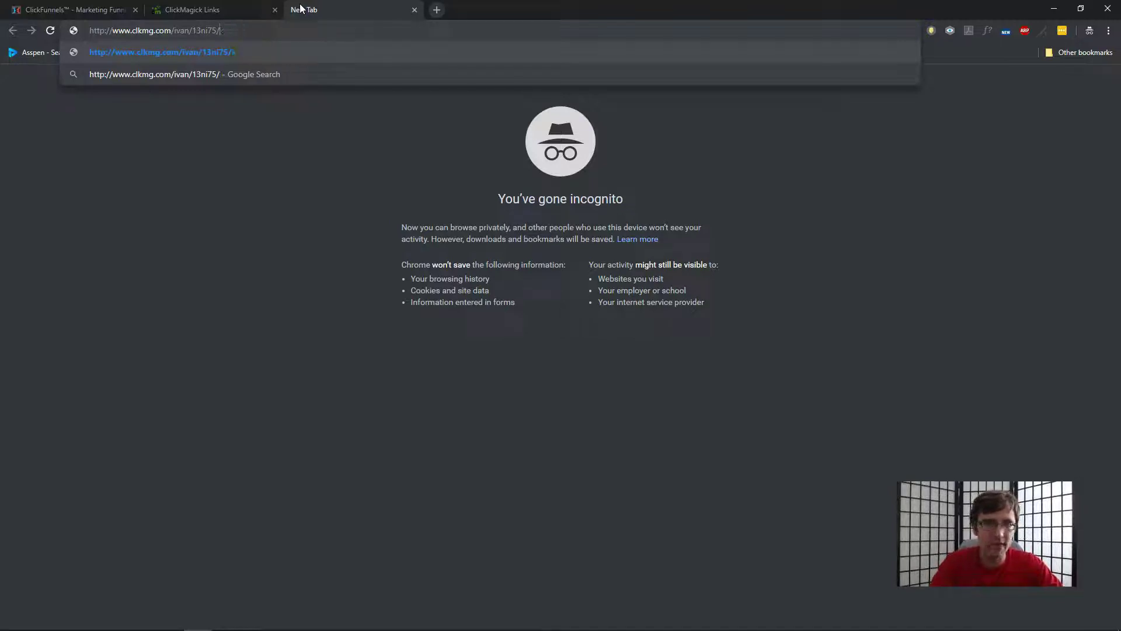
type("{keyword")
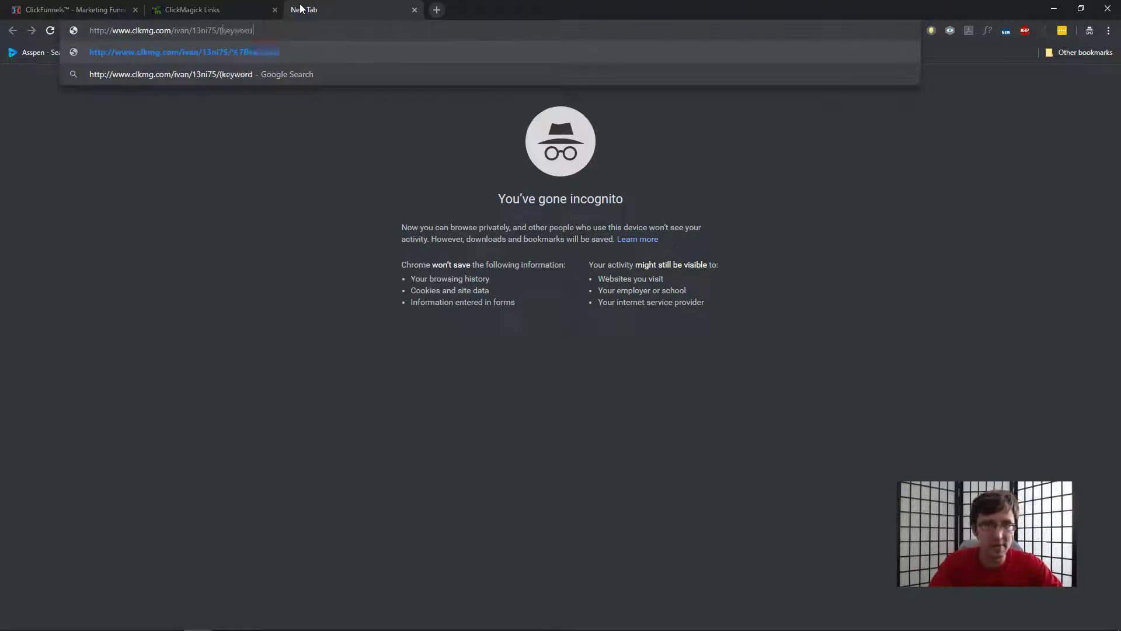
type("}/")
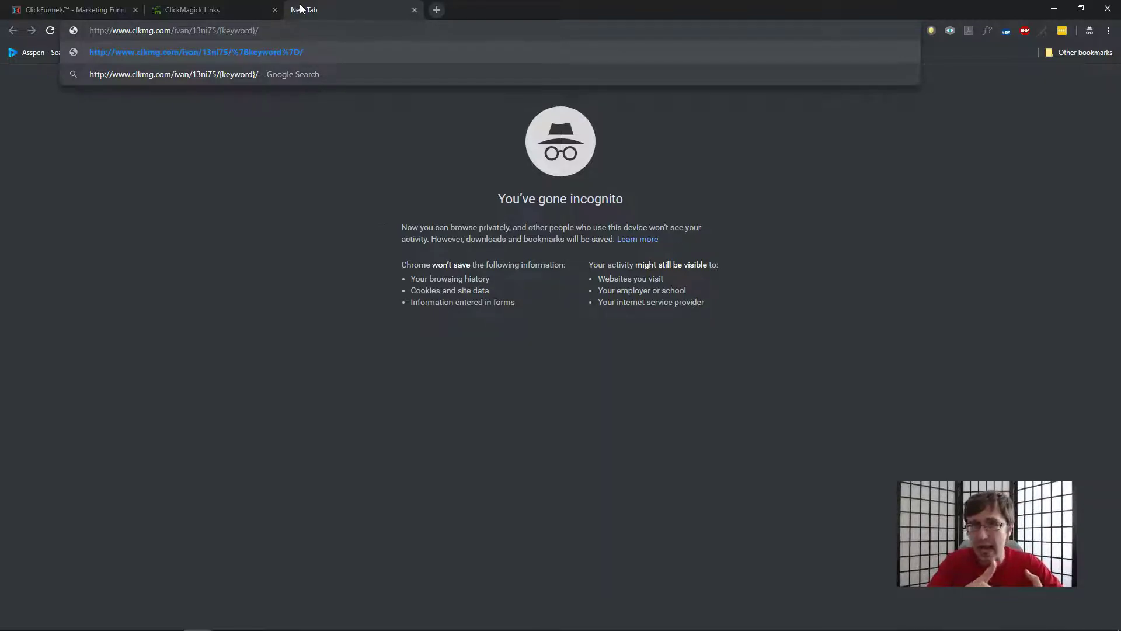
key("BackSpace")
key("BackSpace")
key("BackSpace")
key("BackSpace")
key("BackSpace")
key("BackSpace")
key("BackSpace")
key("BackSpace")
key("BackSpace")
key("BackSpace")
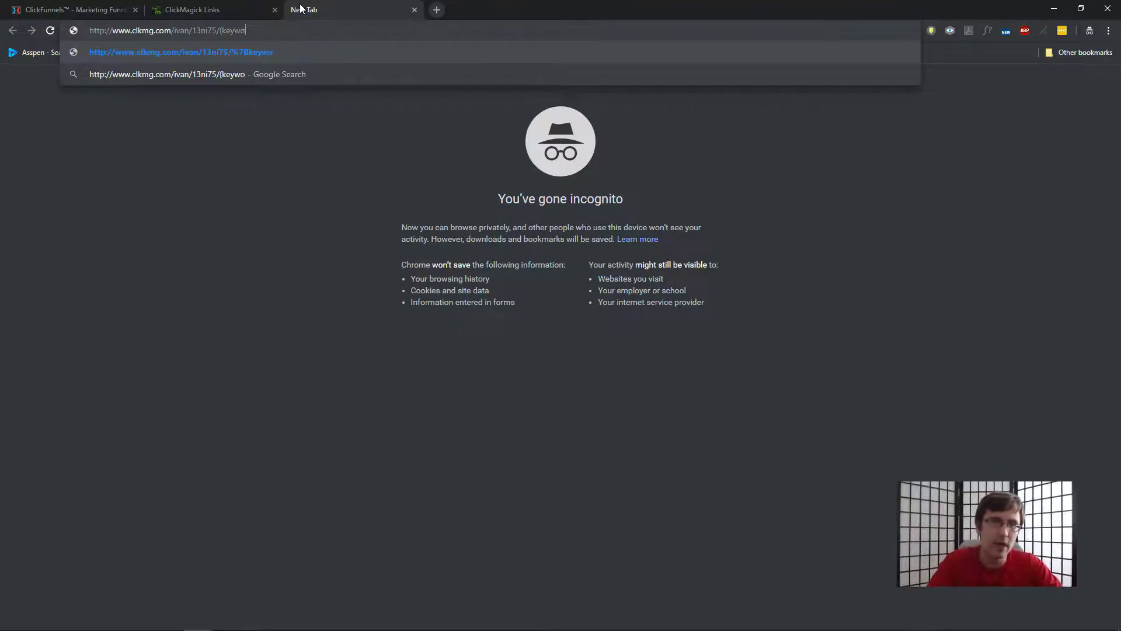
Complete the tracking link with the Sub-IDs keyword/adgroupx and load it
type("keyword/")
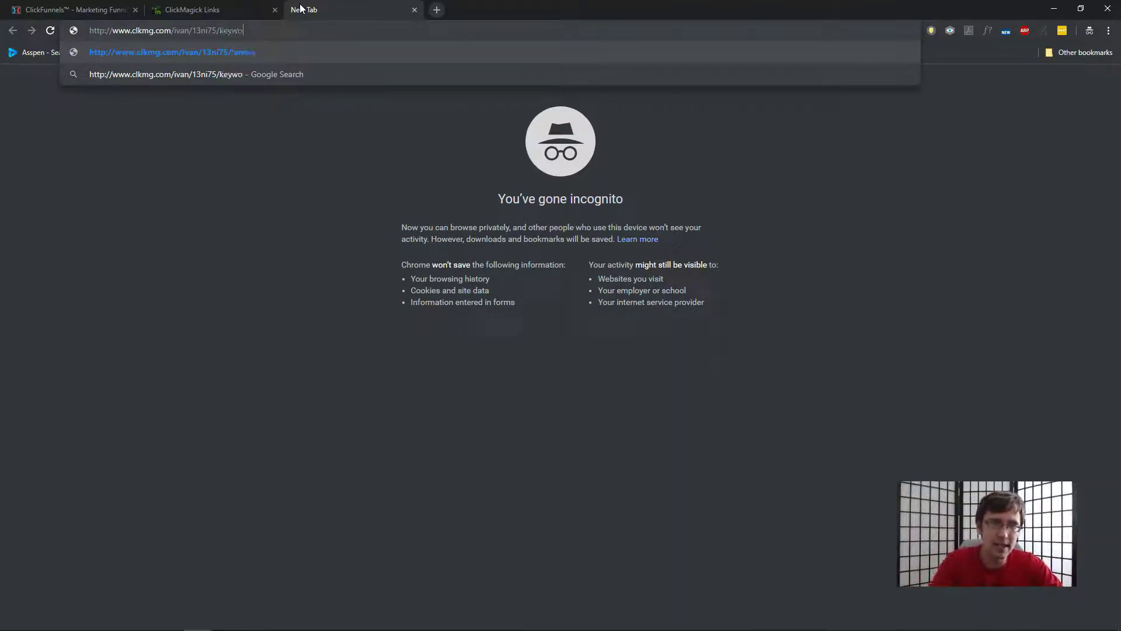
type("adgroupx")
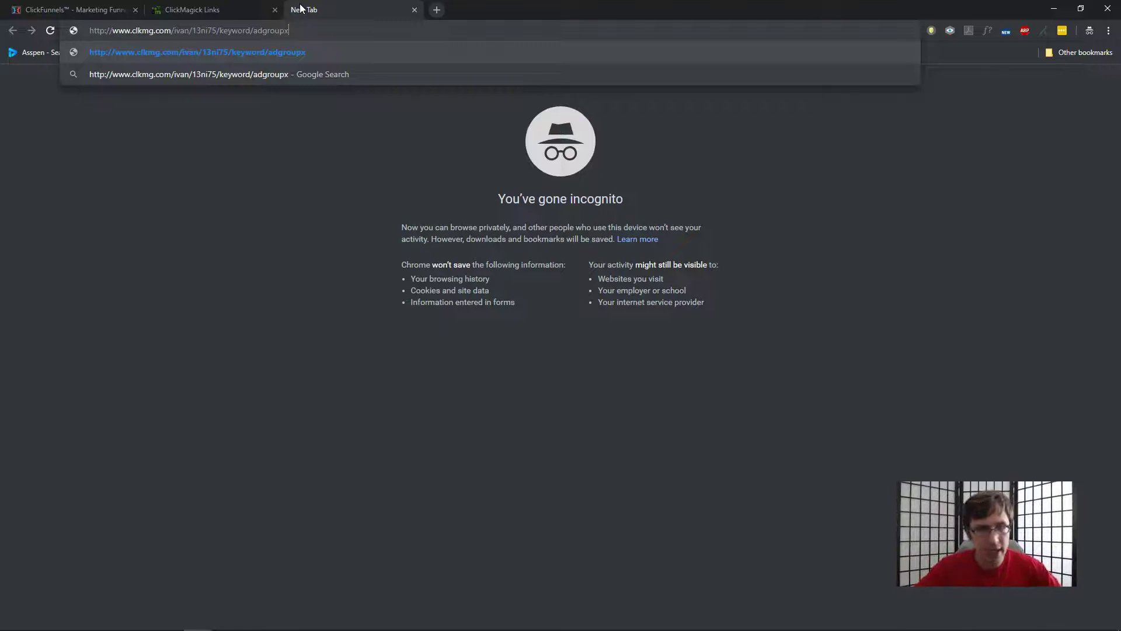
key("Return")
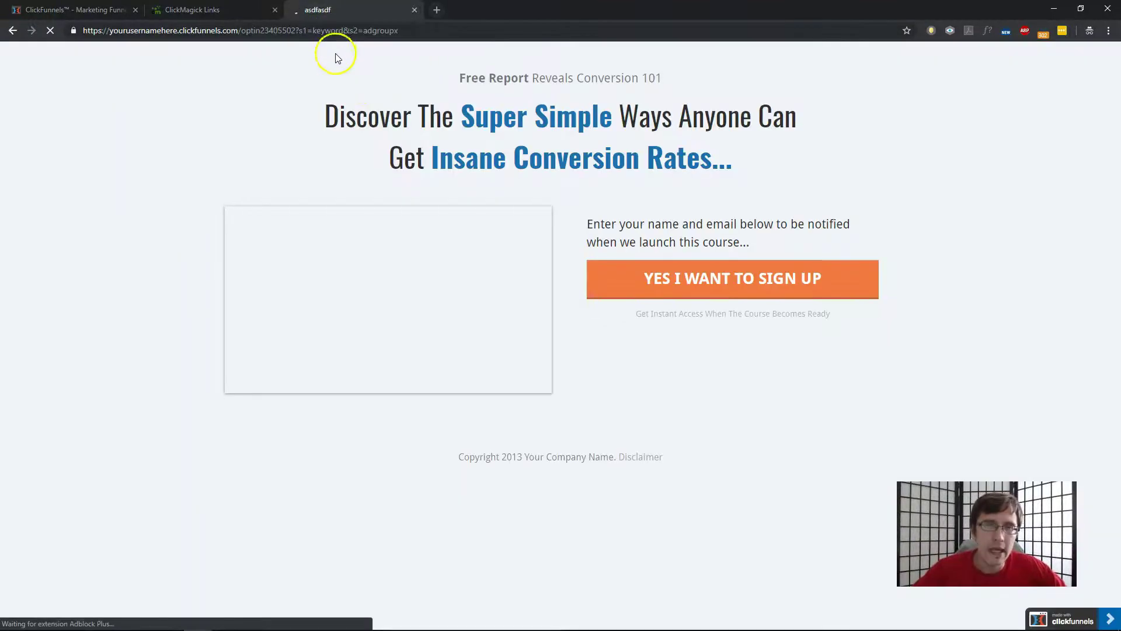
Examine the s1 and s2 values in the landing page's URL
double_click(323, 30)
double_click(377, 31)
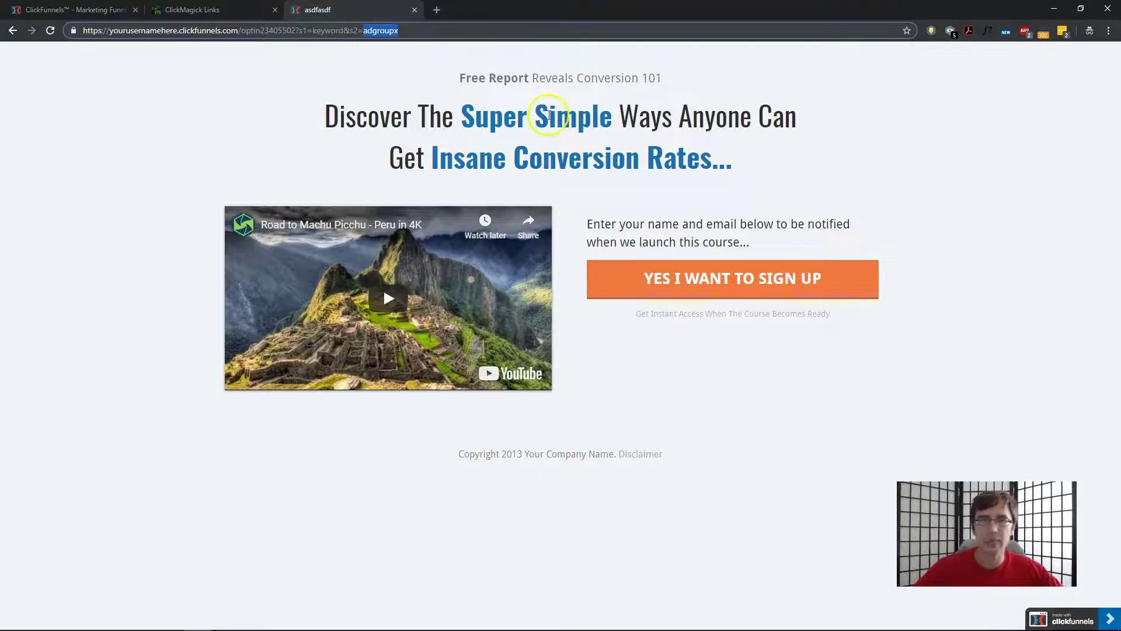
left_click(549, 114)
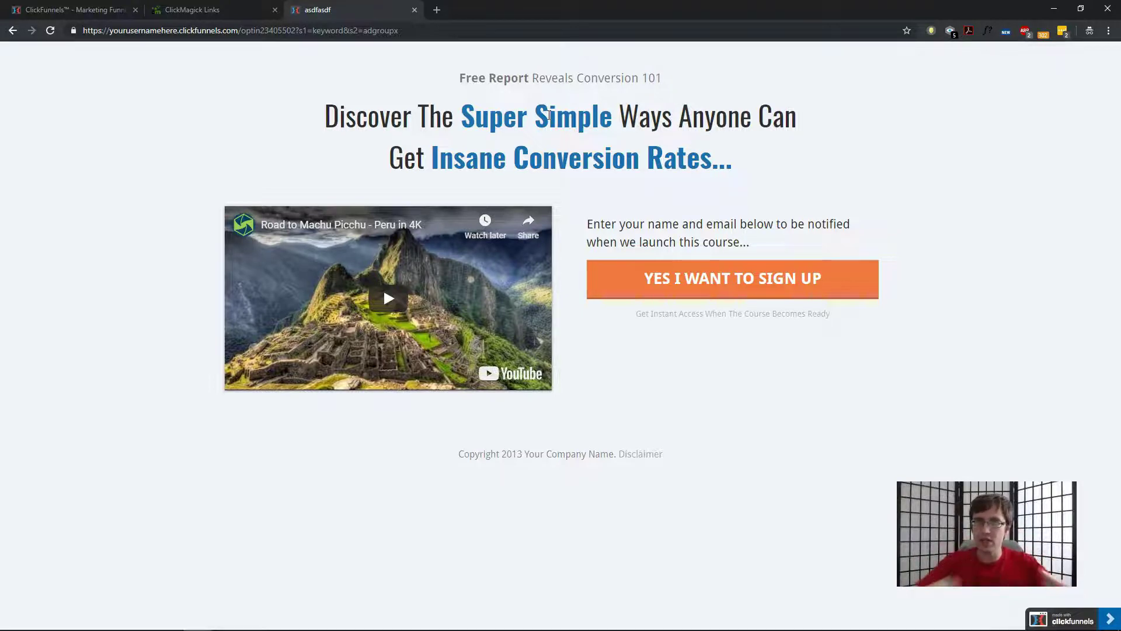
Follow the landing page's sign-up button to the thank-you page and examine the s1 and s2 values in its URL
left_click(620, 281)
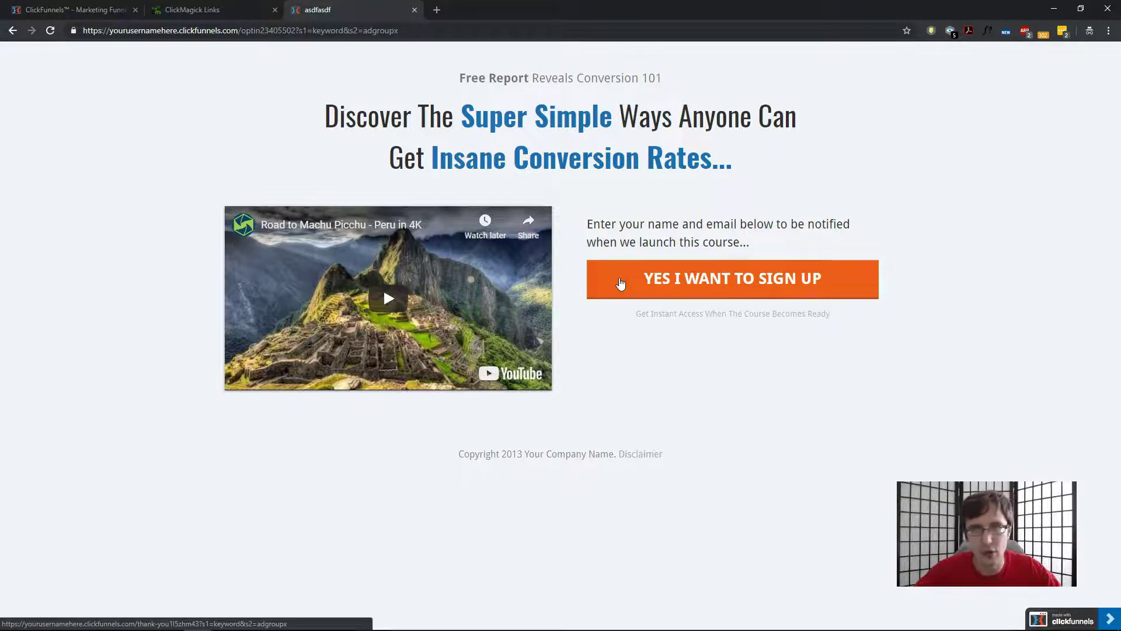
left_click(621, 284)
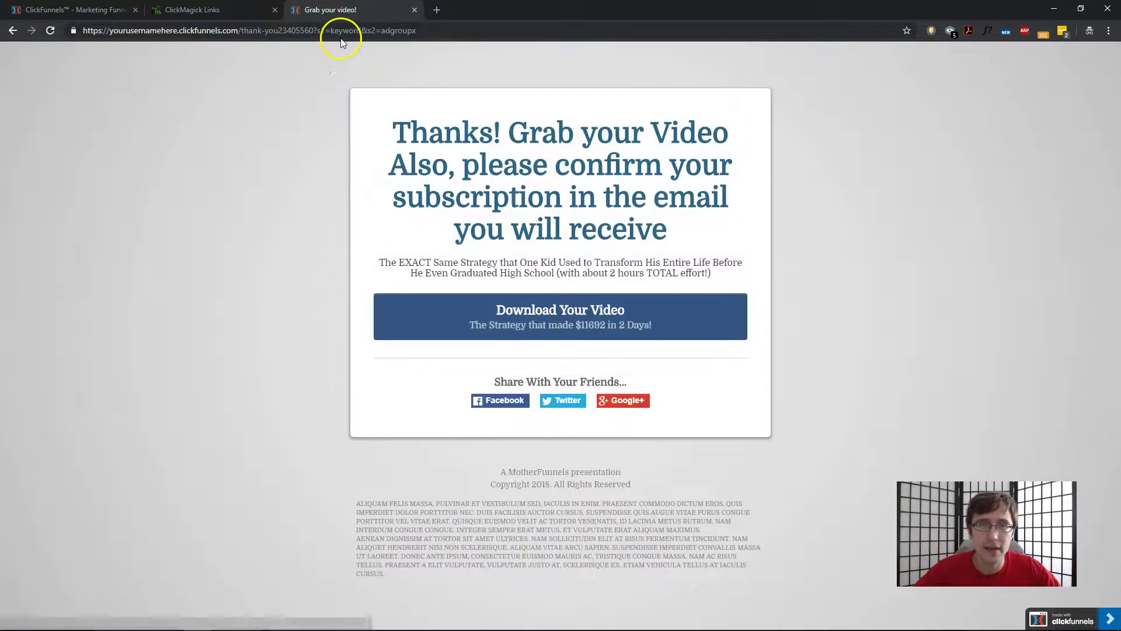
left_click(342, 30)
left_click(398, 29)
double_click(398, 29)
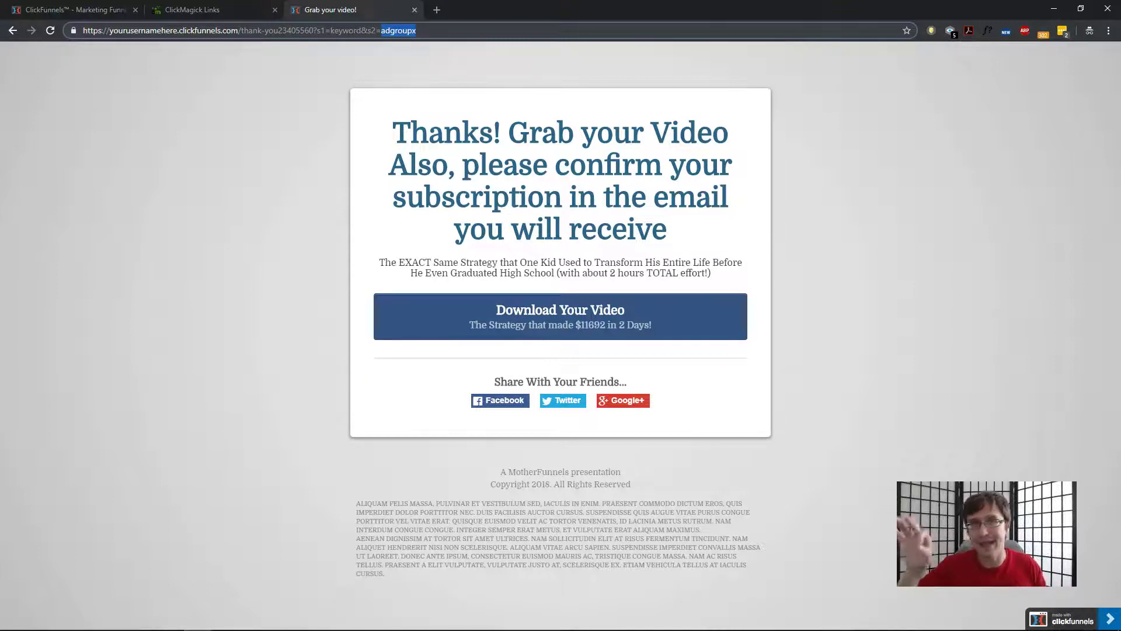
Follow the Download Your Video button, examine aff_sub and aff_sub2 in the affiliate offer's URL, and return to the ClickMagick links
left_click(427, 330)
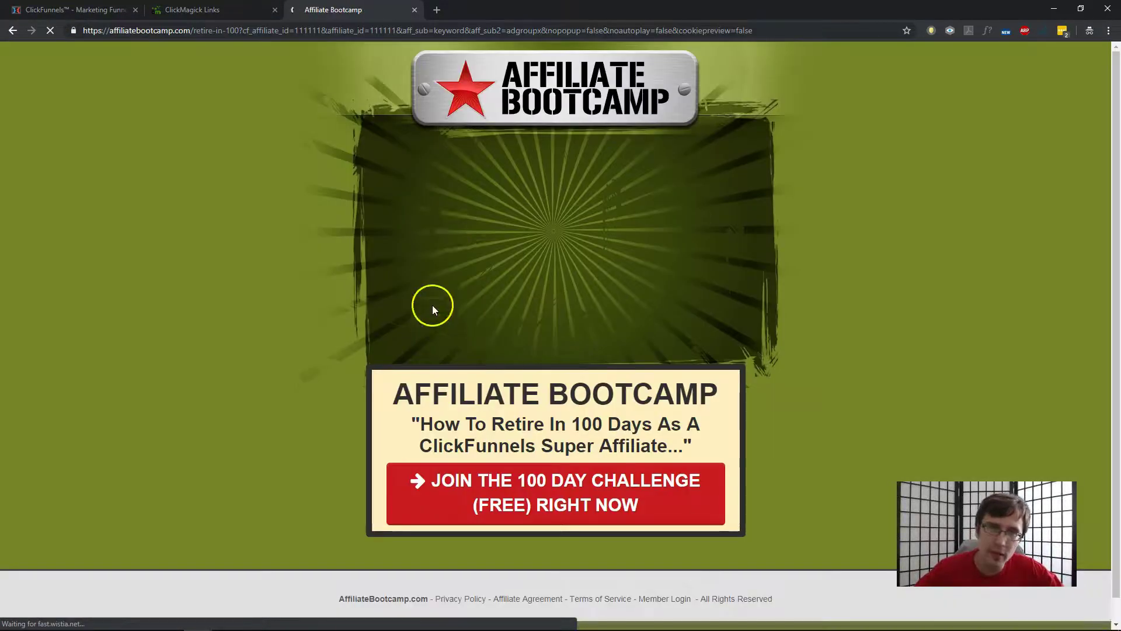
double_click(451, 32)
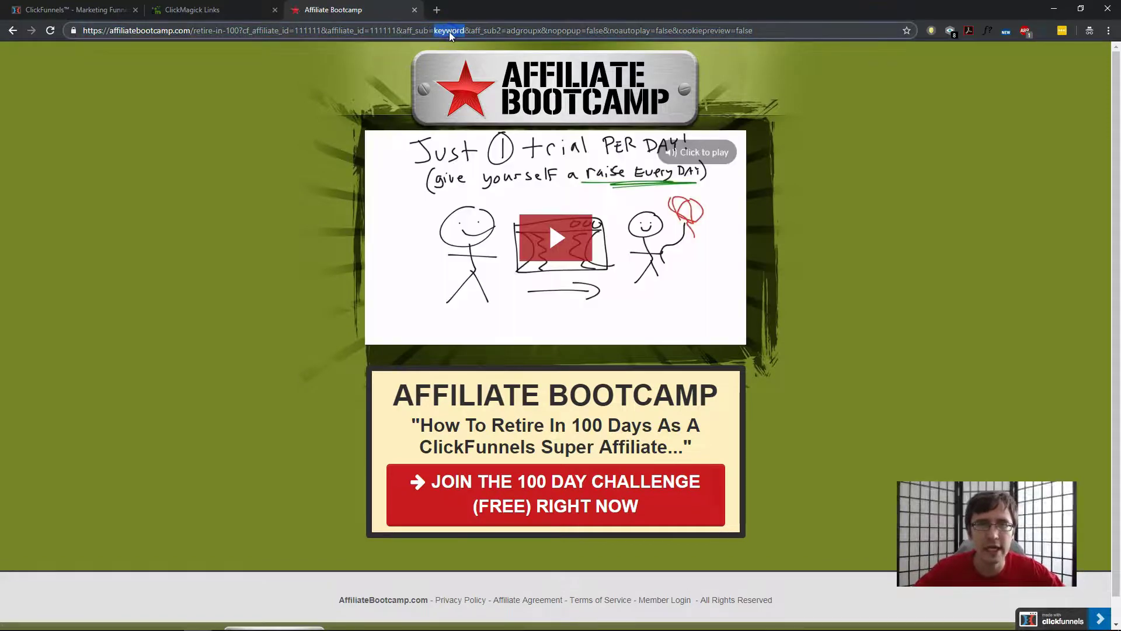
double_click(530, 32)
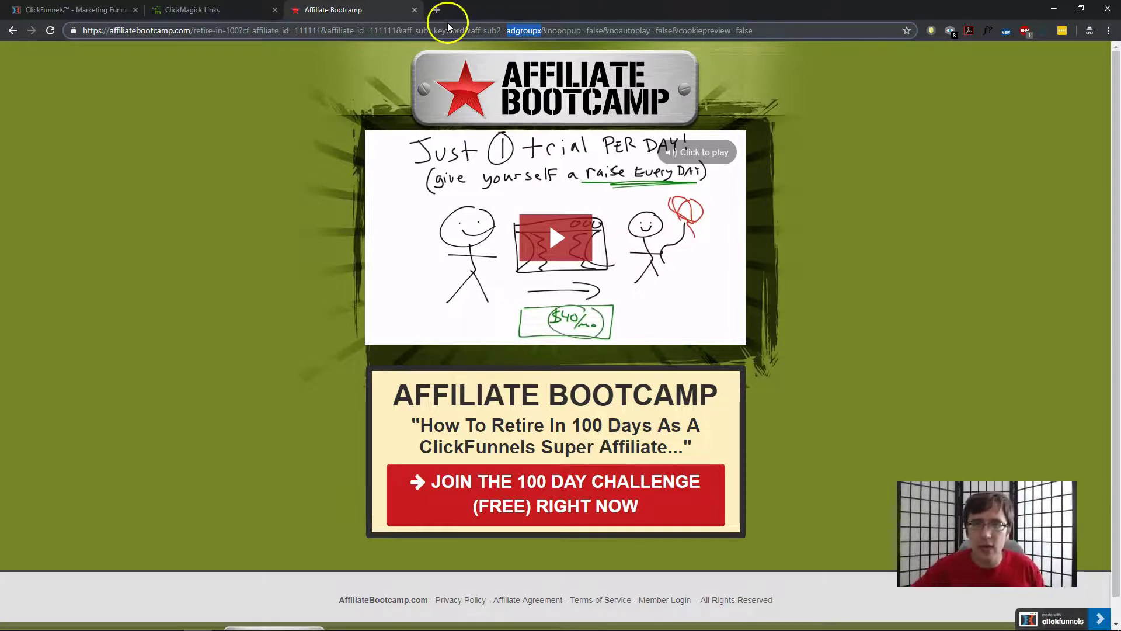
left_click(237, 10)
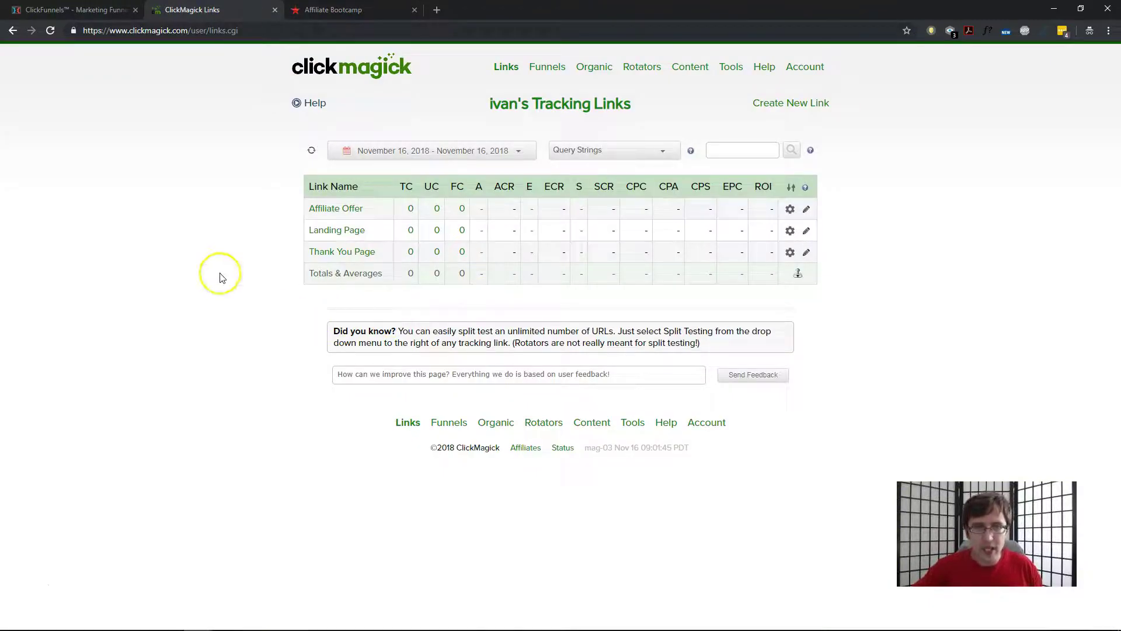